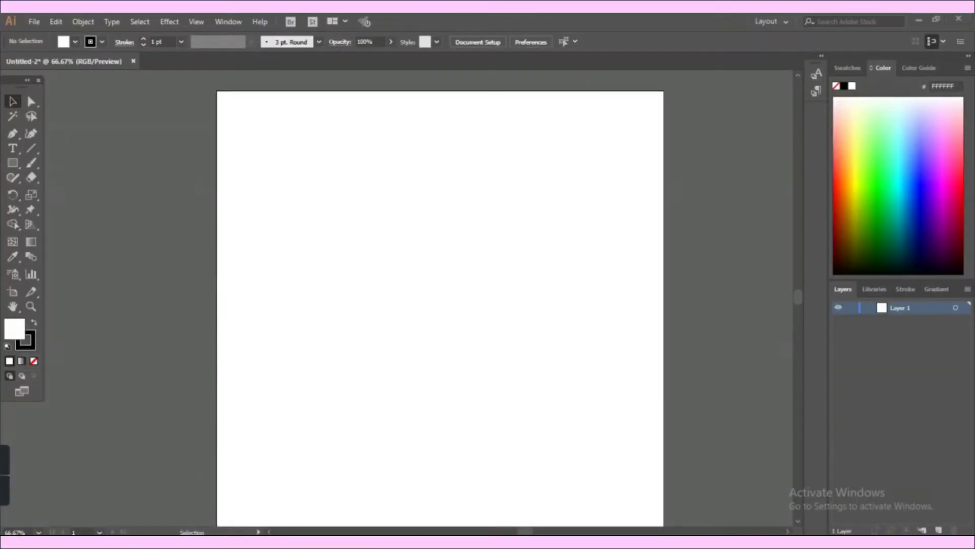
Type GOOD VIBES on the artboard and set it in Berlin Sans FB Demi Bold.
mouse_move(15, 498)
left_click(13, 151)
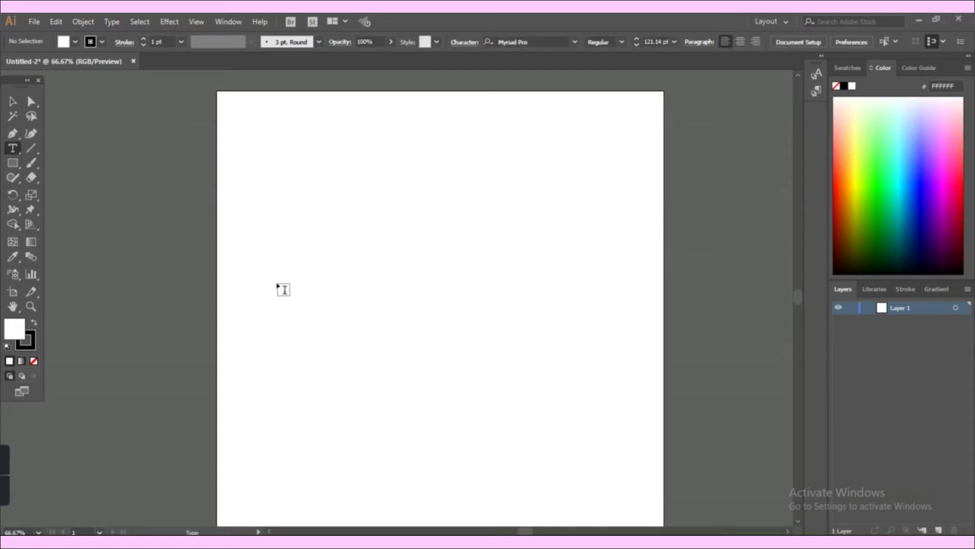
left_click(278, 268)
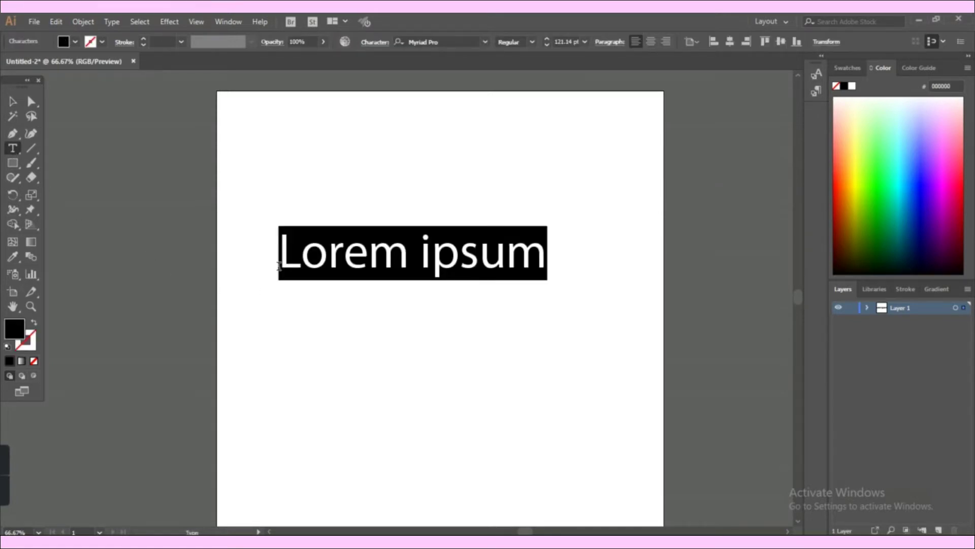
type("GOOD VIBES")
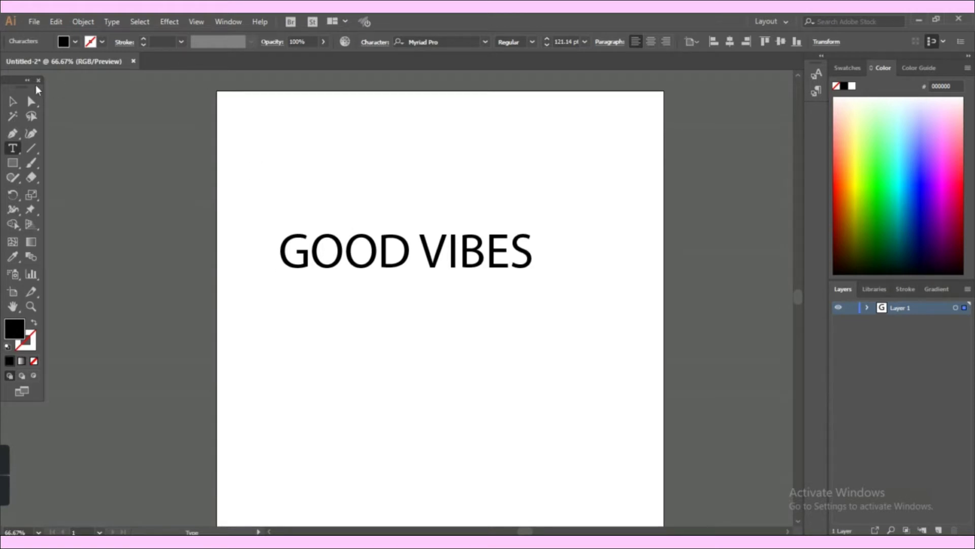
left_click(13, 101)
left_click(486, 42)
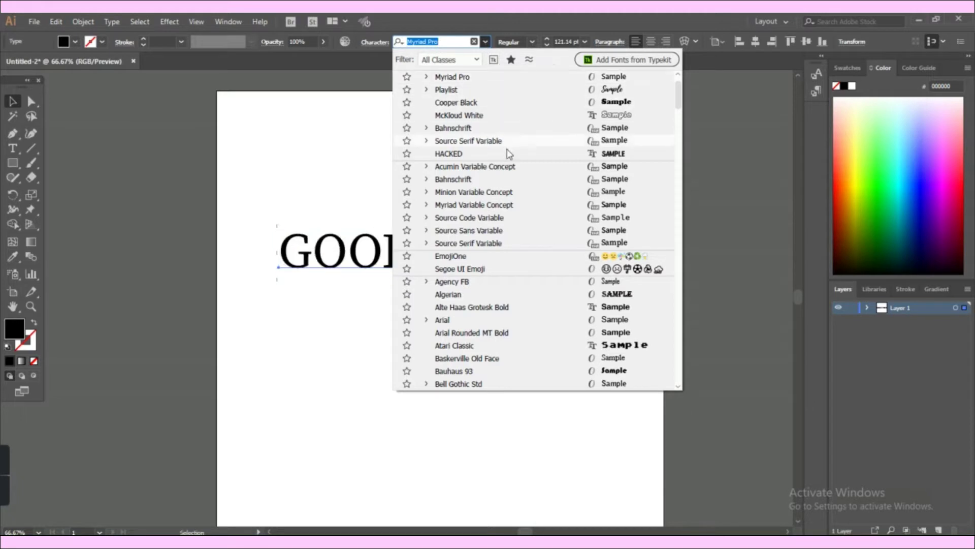
scroll(528, 335, "down", 1)
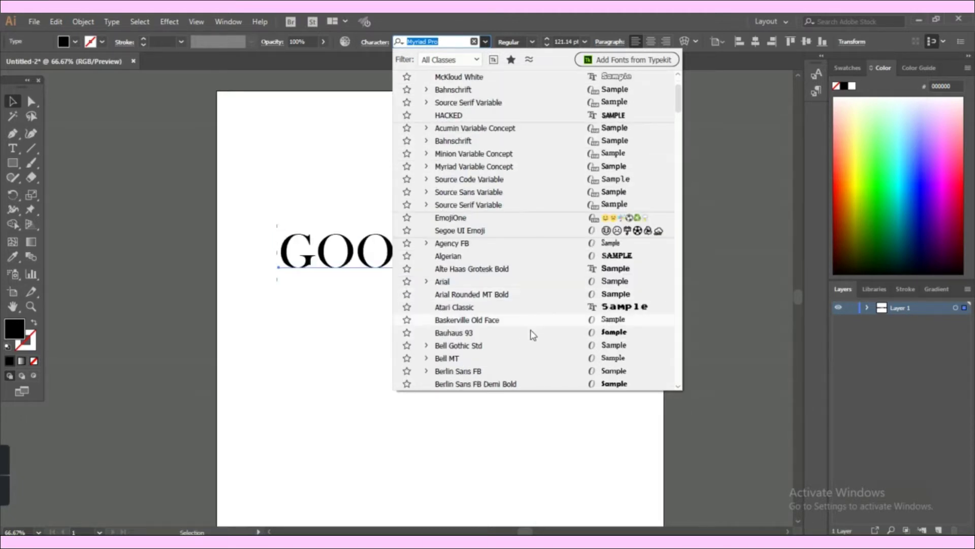
scroll(531, 336, "down", 1)
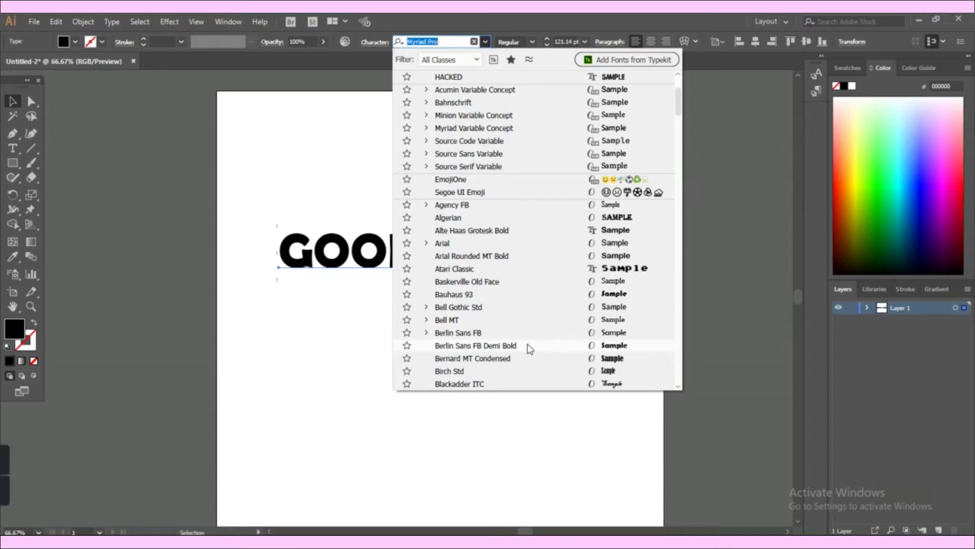
left_click(529, 347)
Enlarge the text to 152.04 pt and centre it horizontally and vertically on the artboard.
left_click_drag(305, 272, 638, 434)
left_click_drag(555, 335, 584, 316)
left_click_drag(593, 388, 574, 402)
left_click(759, 43)
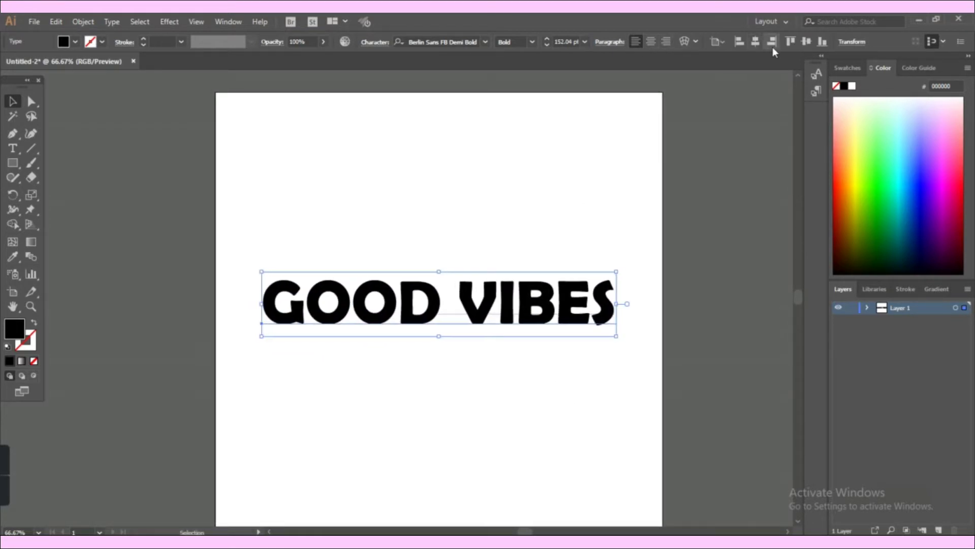
left_click(803, 44)
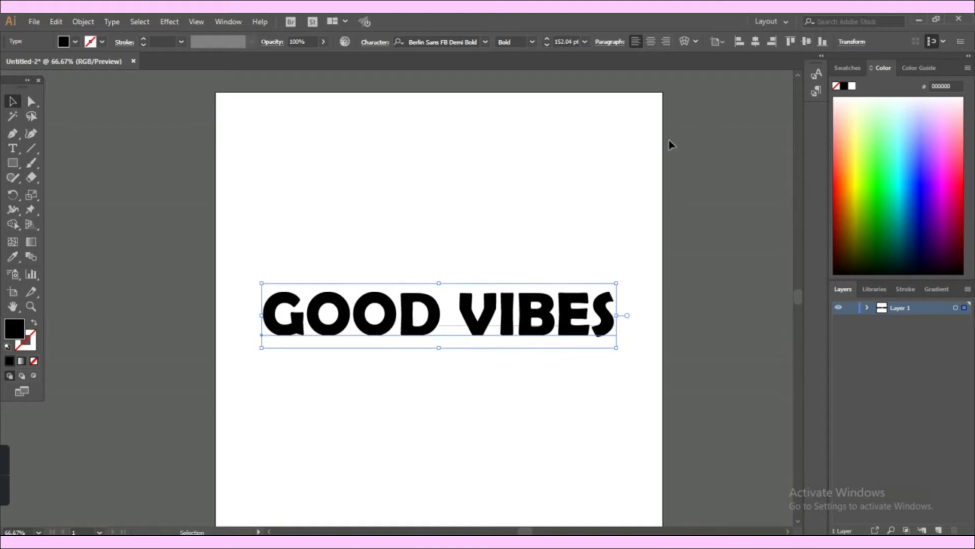
left_click(567, 221)
scroll(568, 221, "down", 1)
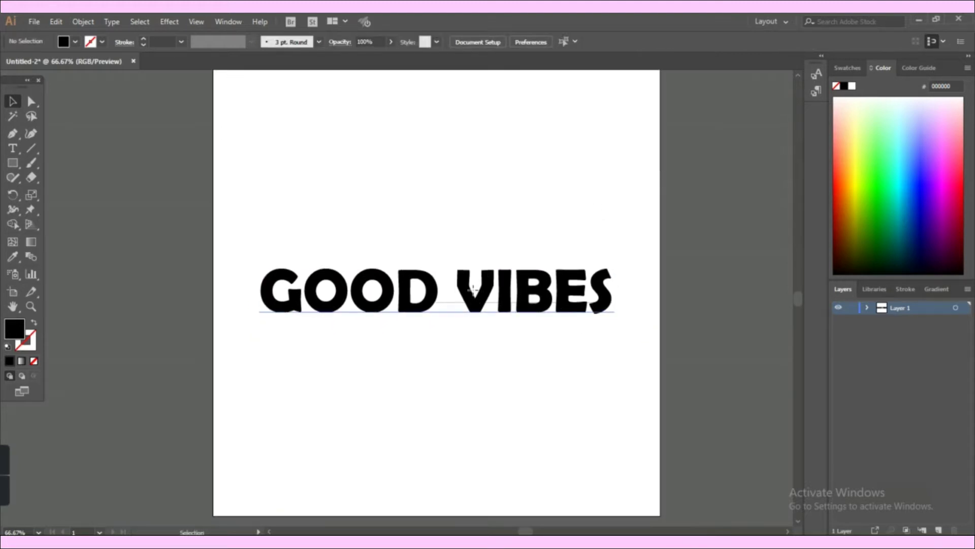
left_click(427, 330)
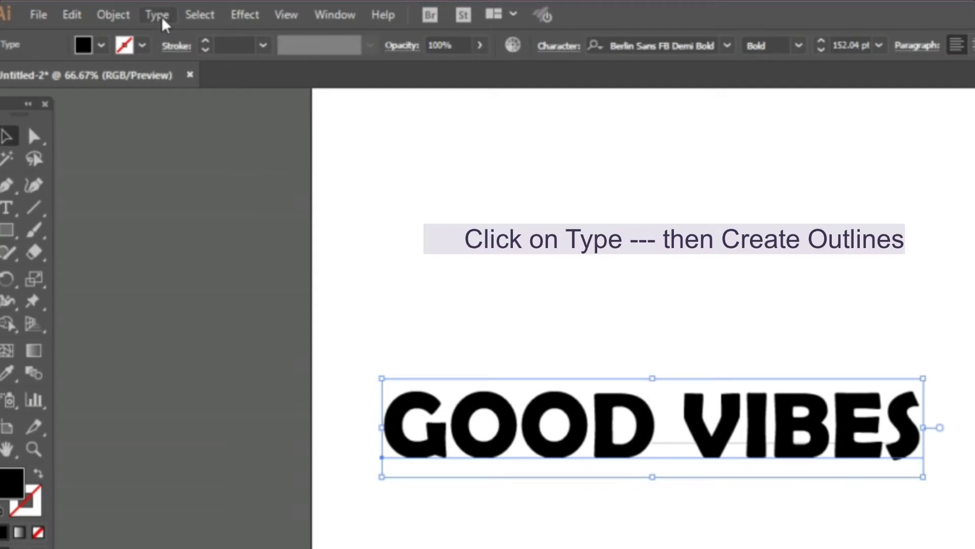
Convert GOOD VIBES to outlines with Type > Create Outlines.
left_click(163, 16)
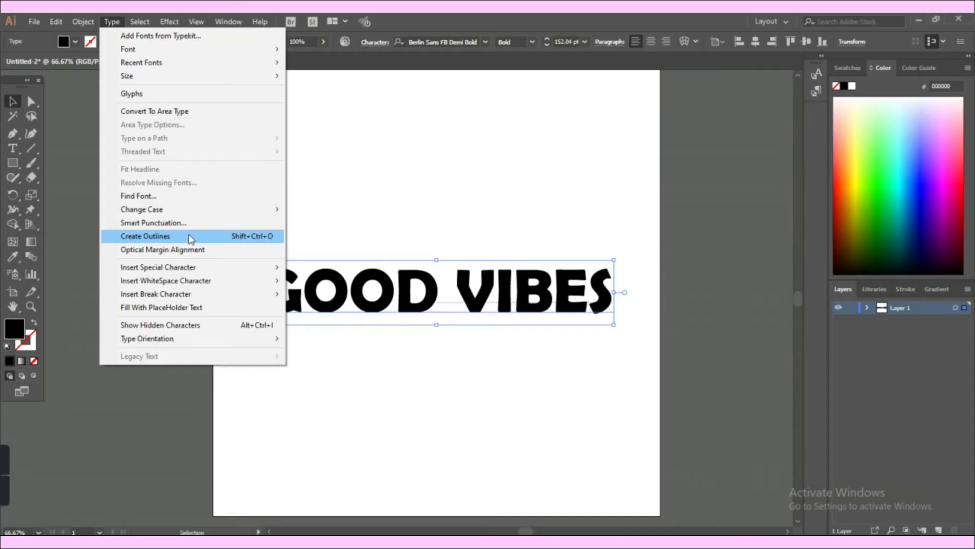
left_click(275, 343)
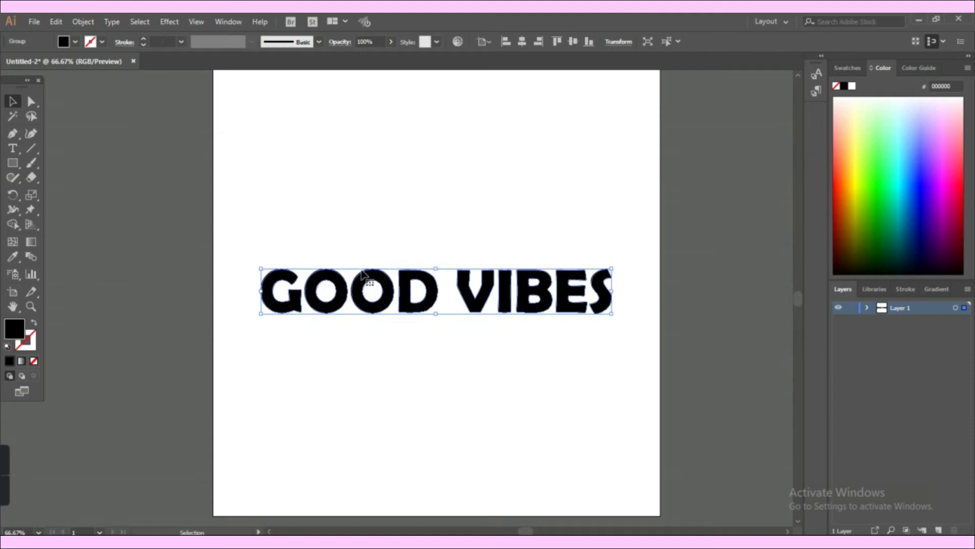
left_click(434, 299)
Paste a duplicate, move it just below-left of the original, and shrink it slightly.
key("a")
key("ctrl+a")
key("ctrl+c")
key("ctrl+v")
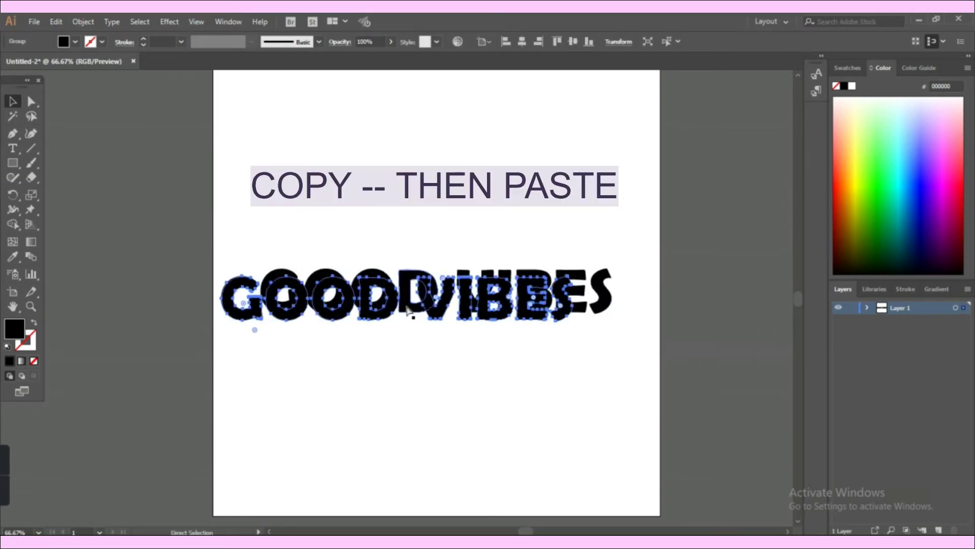
left_click_drag(386, 314, 457, 346)
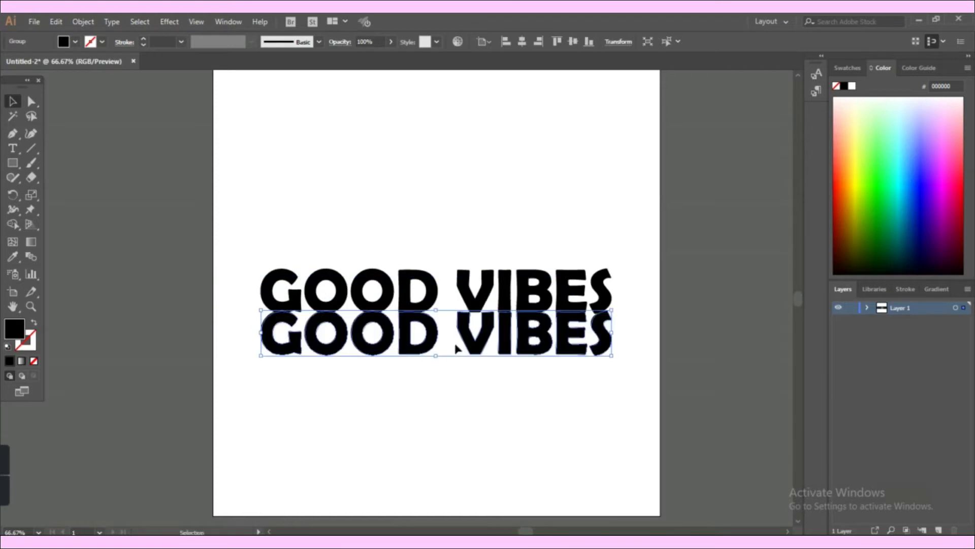
left_click_drag(612, 355, 472, 330)
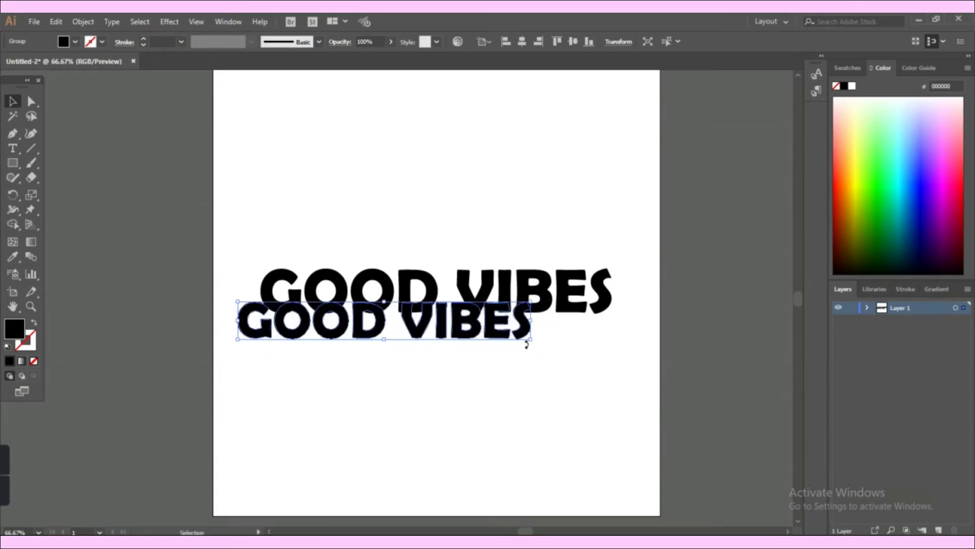
mouse_move(530, 342)
left_mouse_down()
mouse_move(531, 331)
mouse_move(541, 342)
left_mouse_up()
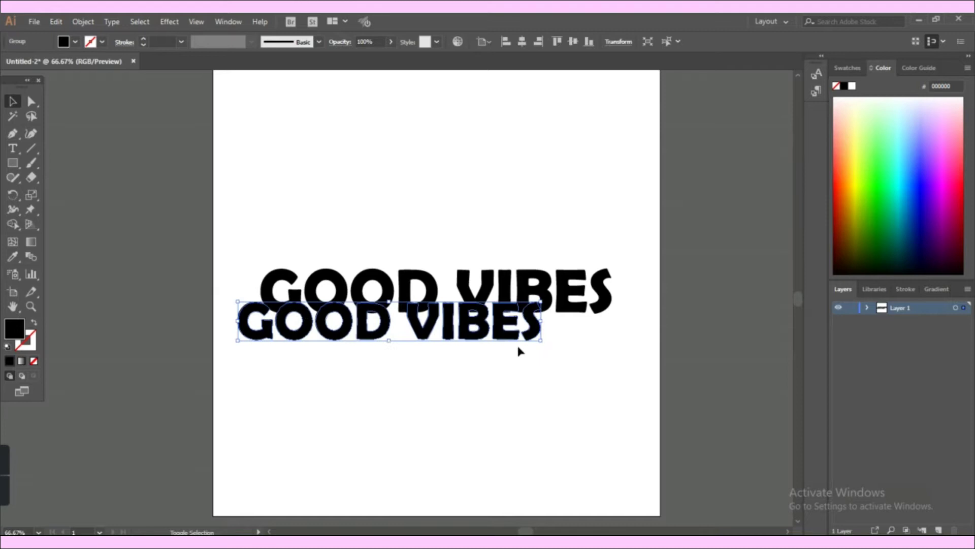
Fill the upper GOOD VIBES with magenta CE00F2 from the Color panel spectrum.
left_click(521, 280)
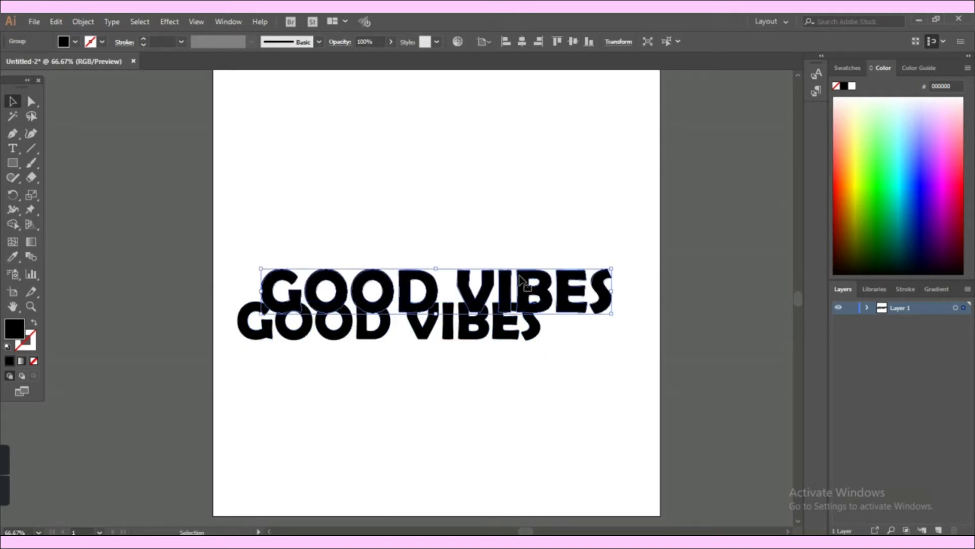
left_click(942, 146)
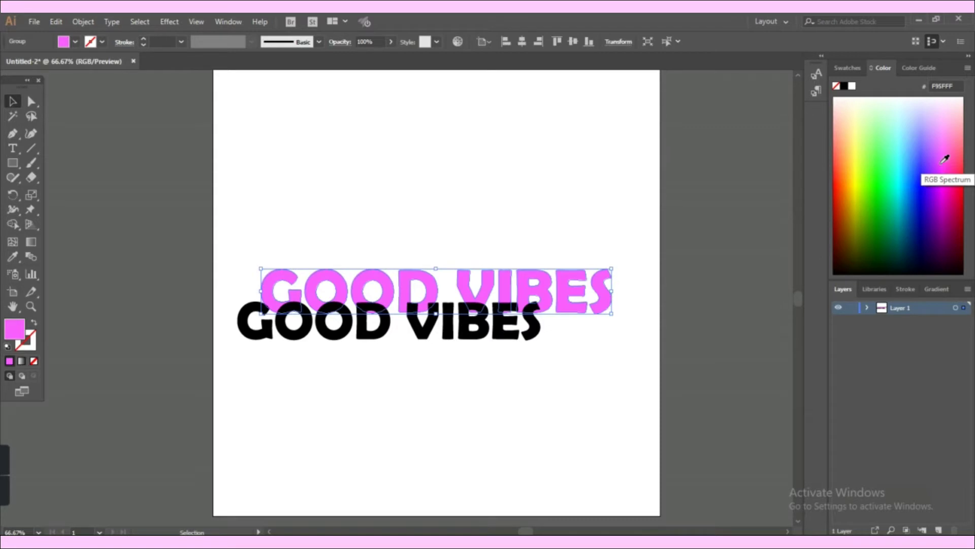
left_click(942, 165)
left_click(944, 178)
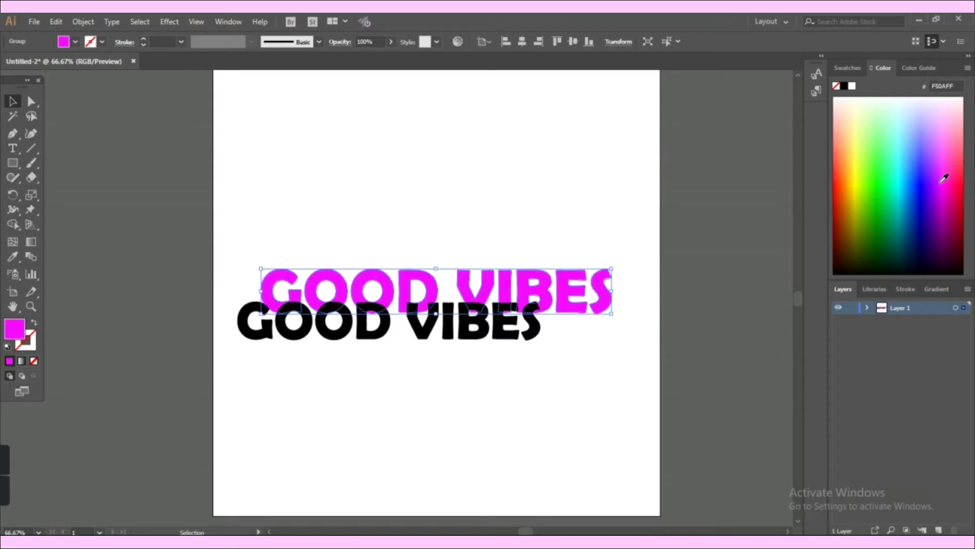
left_click(942, 184)
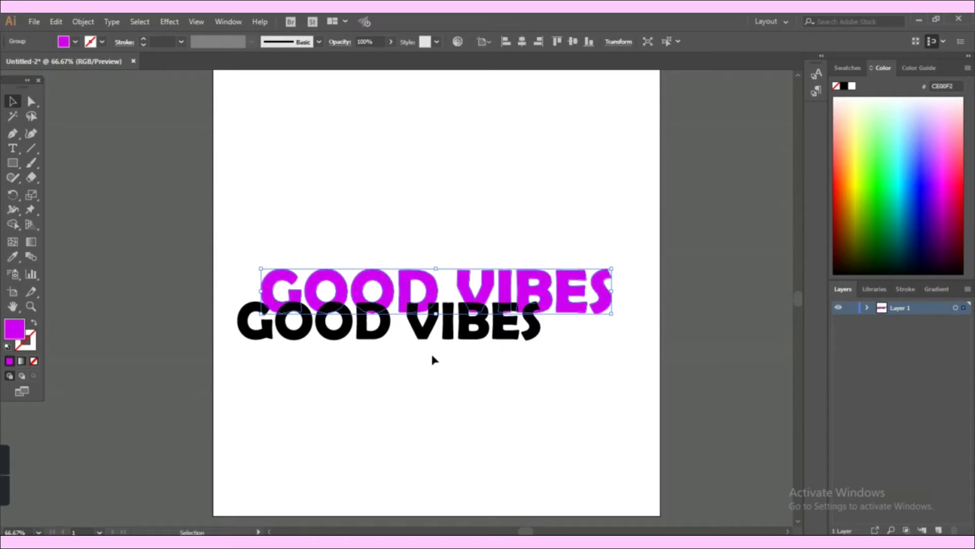
Send the smaller black copy to the back with Object > Arrange.
left_click(449, 331)
left_click(94, 22)
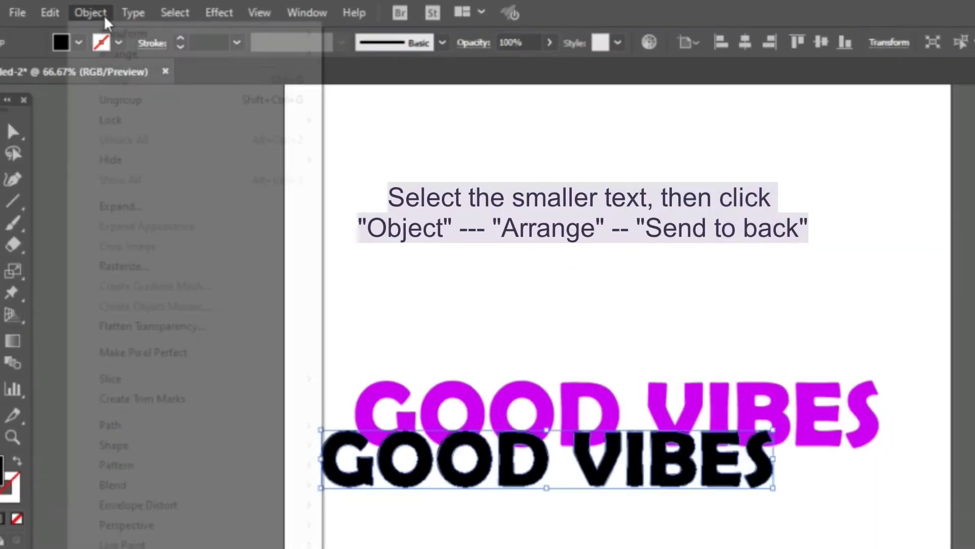
mouse_move(142, 53)
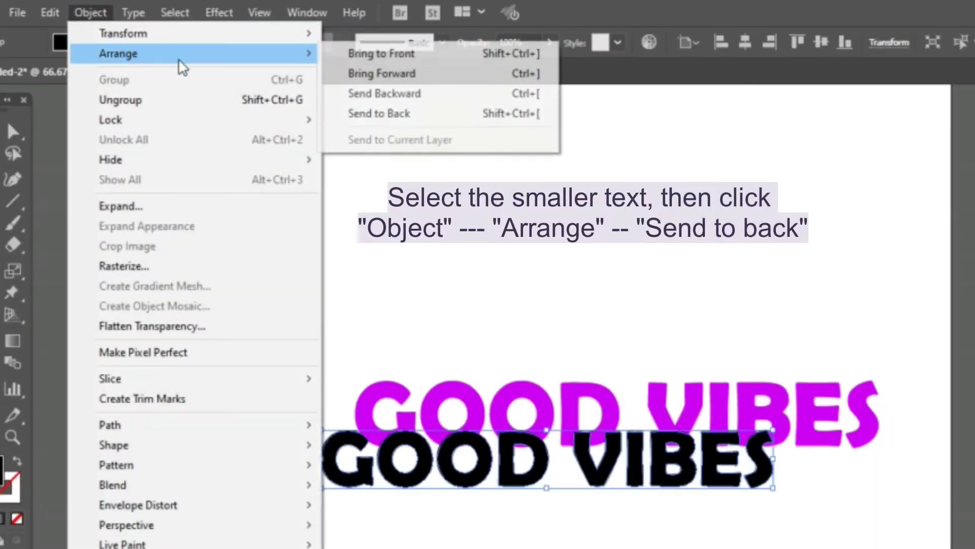
left_click(454, 120)
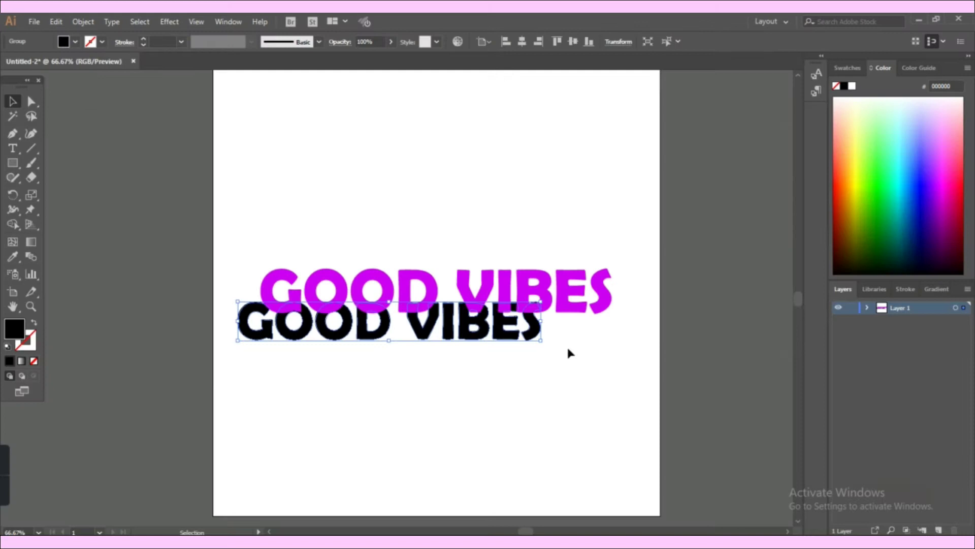
left_click(581, 370)
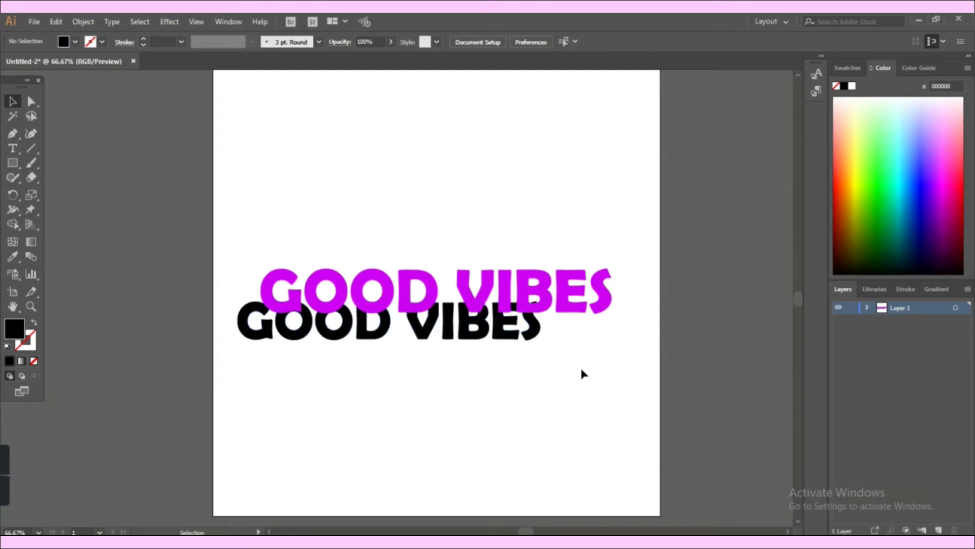
Duplicate the black copy, nudge it down-left, and colour it dark purple 56005F.
left_click(478, 333)
key("v")
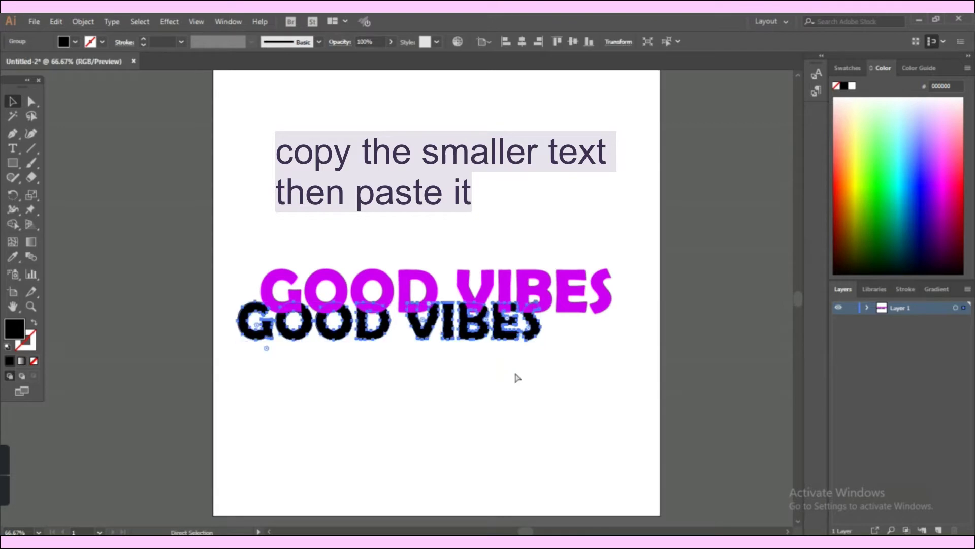
key("ctrl+c")
key("ctrl+v")
left_click_drag(394, 297, 387, 321)
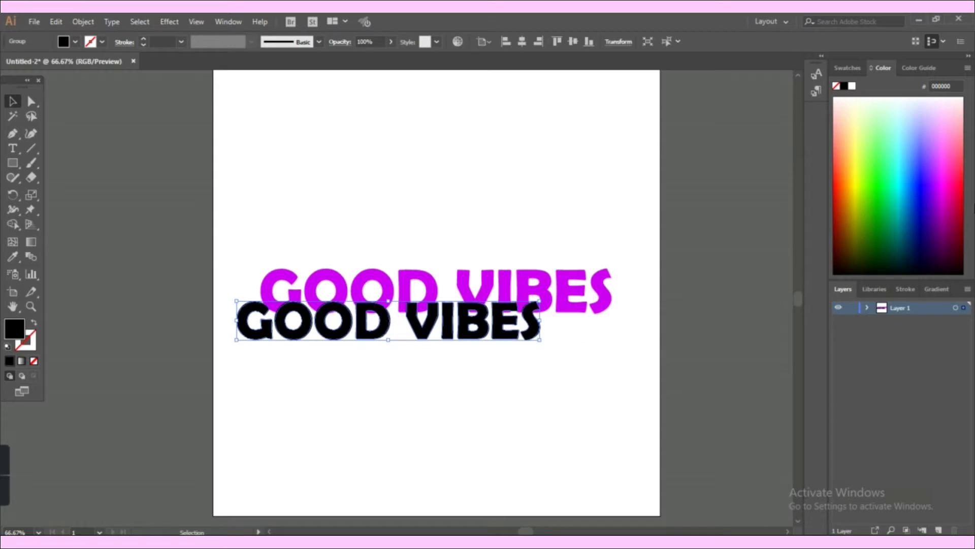
left_click(944, 187)
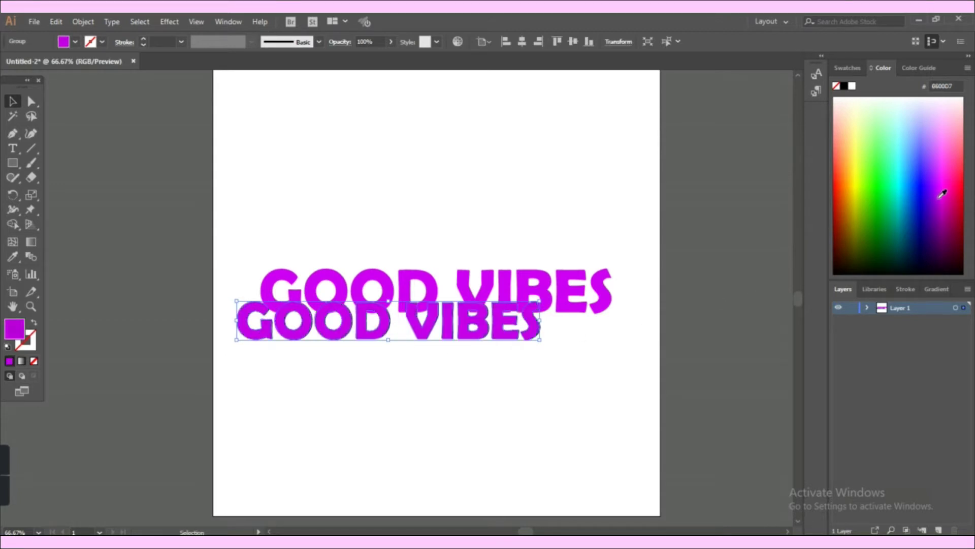
left_click_drag(944, 209, 942, 246)
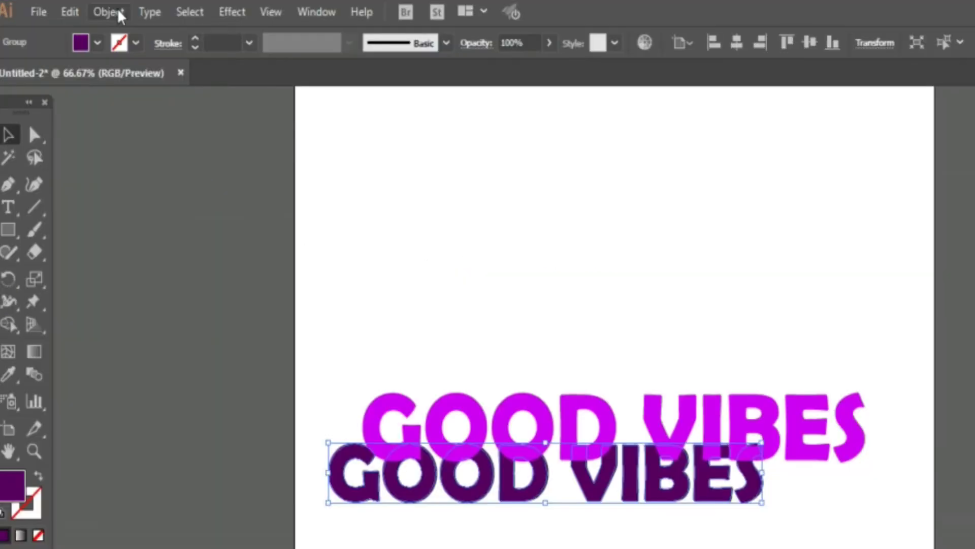
Send the dark purple copy behind the magenta text.
left_click(108, 11)
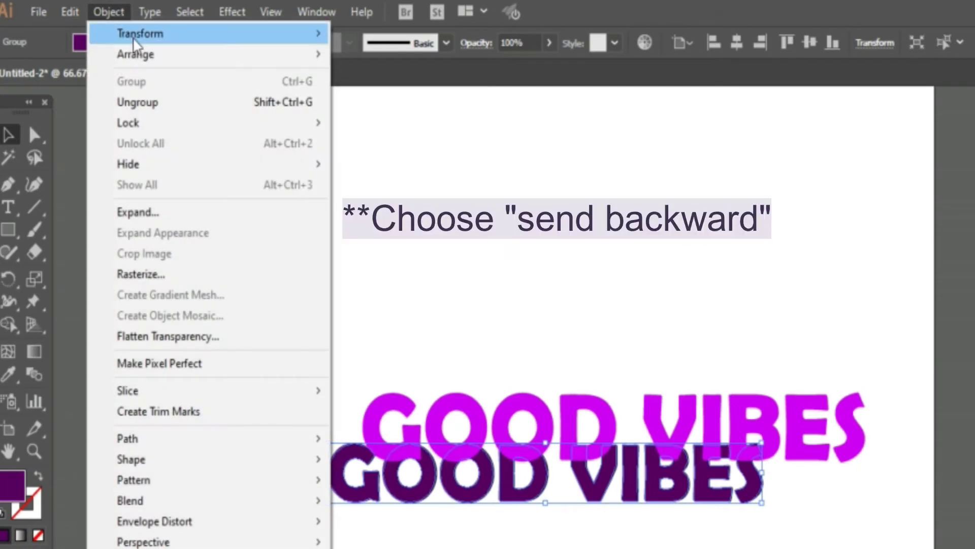
mouse_move(184, 63)
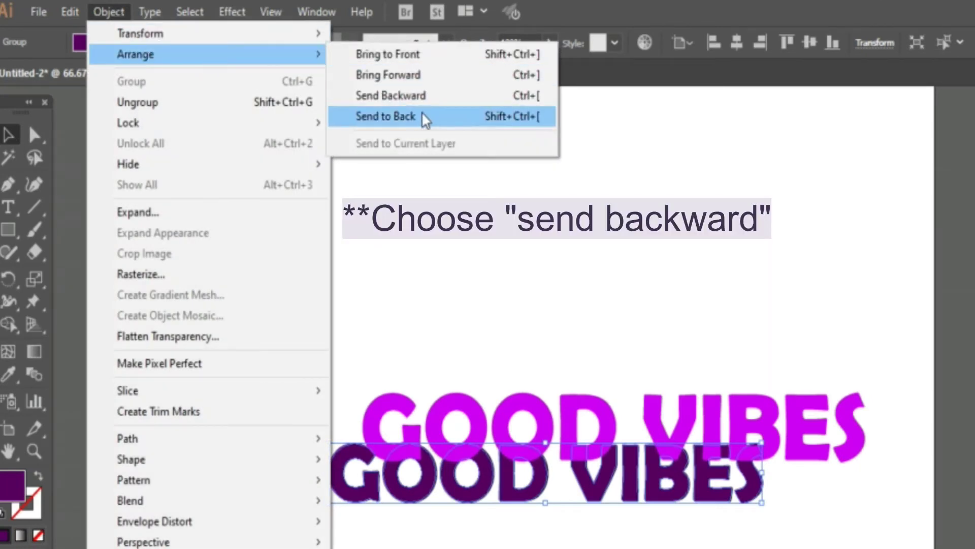
left_click(423, 117)
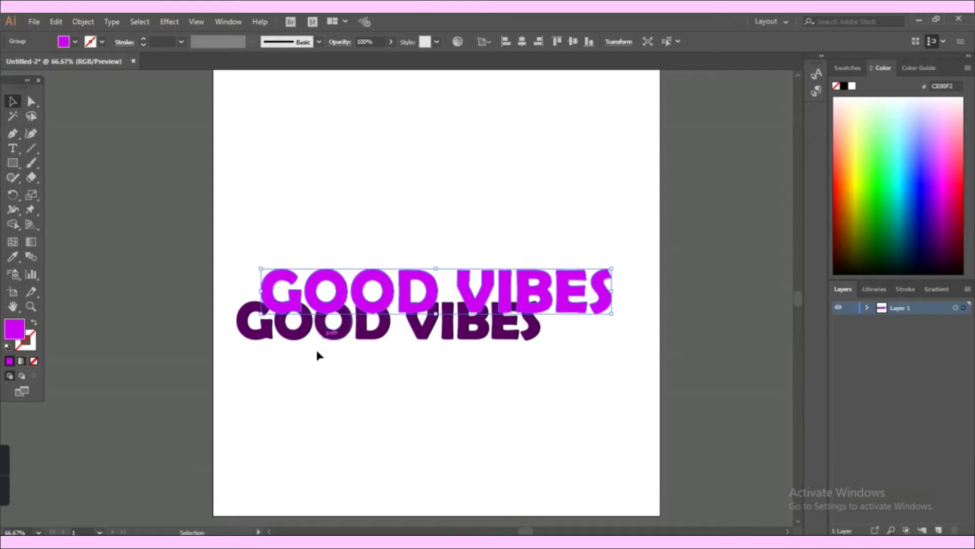
left_click(342, 399)
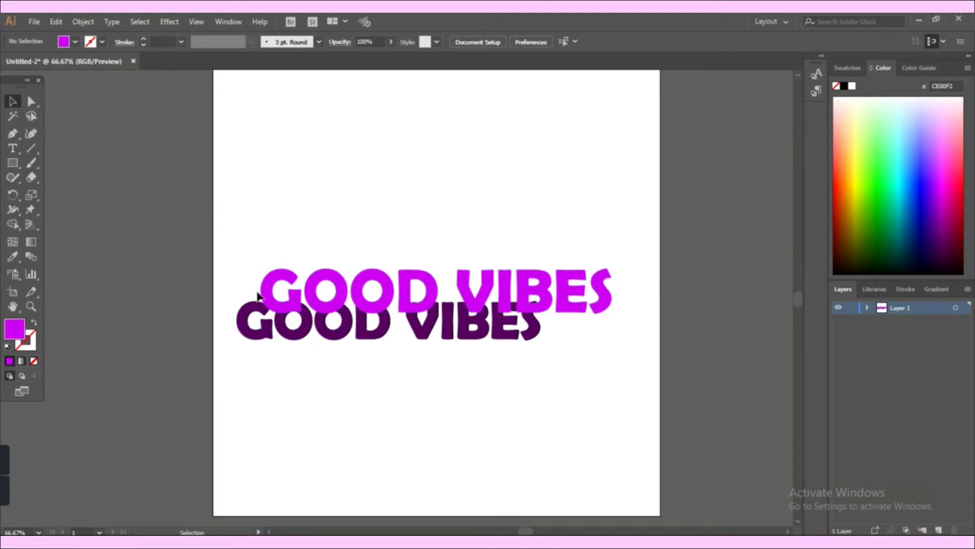
Select both texts and set Blend Options to 150 Specified Steps.
left_click_drag(231, 241, 408, 390)
left_click(84, 22)
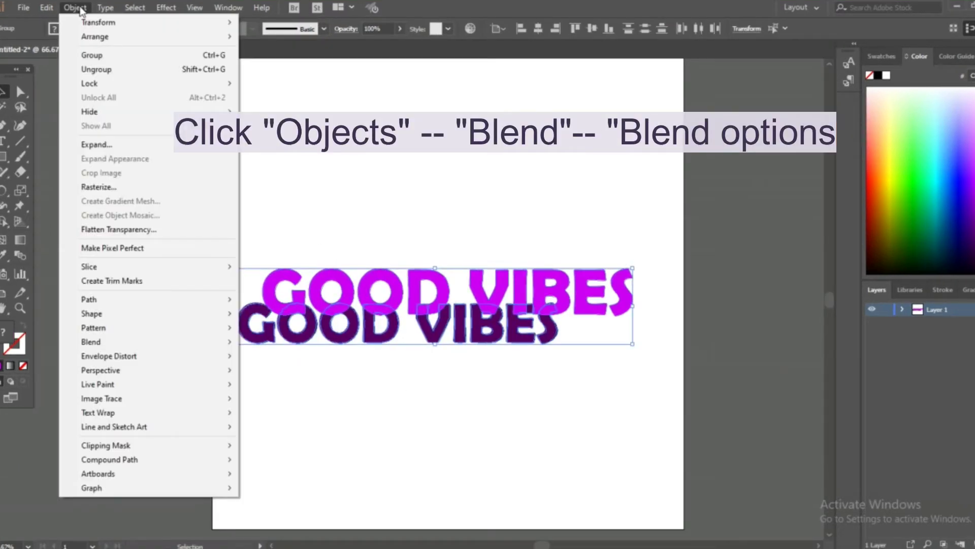
mouse_move(111, 342)
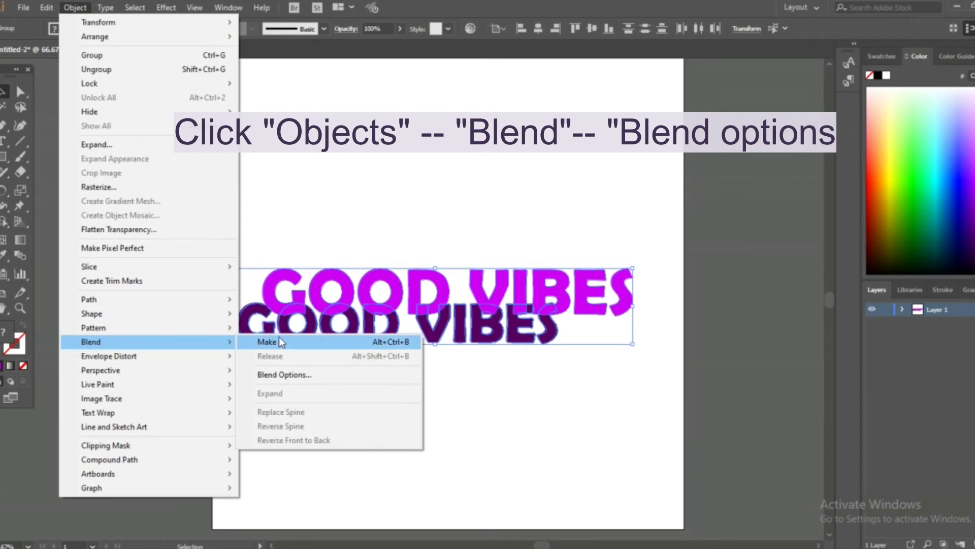
left_click(300, 377)
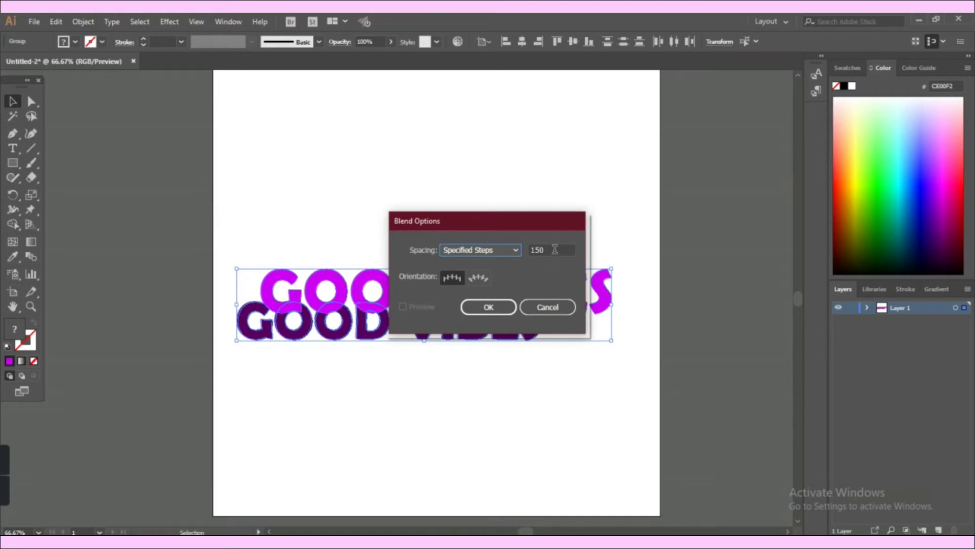
left_click_drag(555, 249, 531, 249)
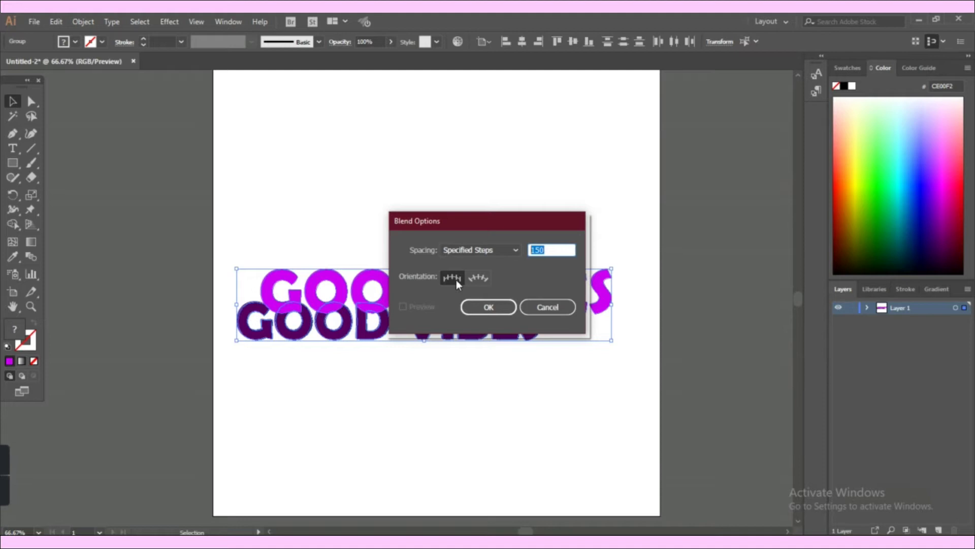
left_click(472, 308)
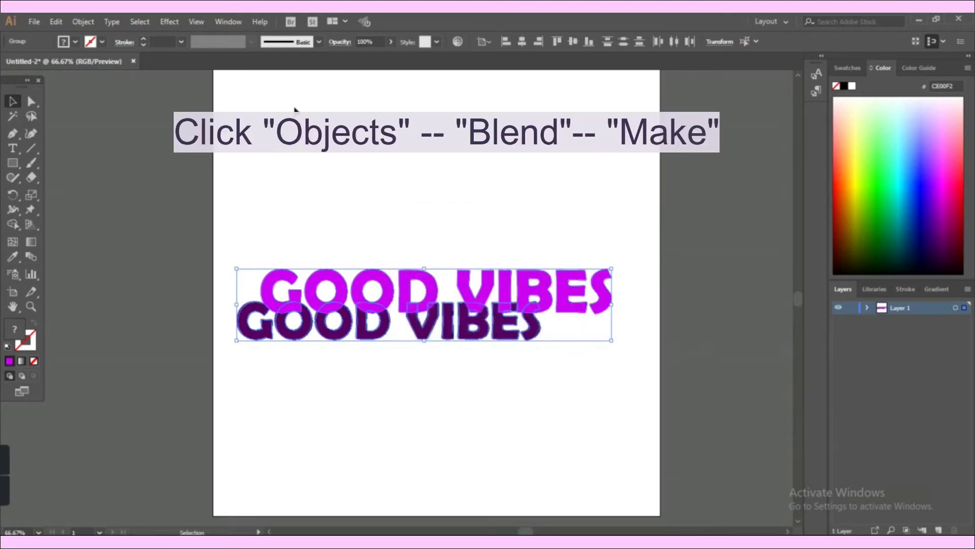
Make the blend between the magenta and dark purple texts.
left_click(89, 22)
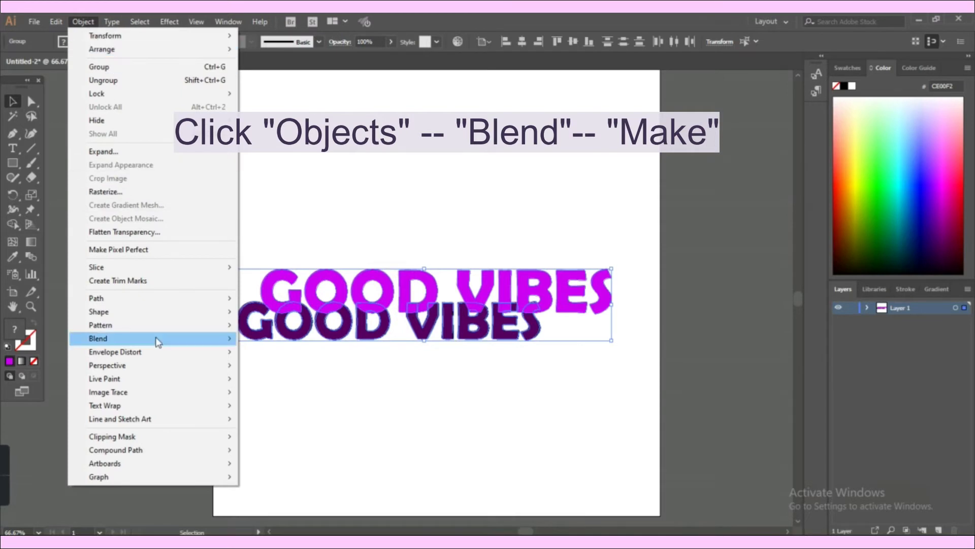
mouse_move(223, 339)
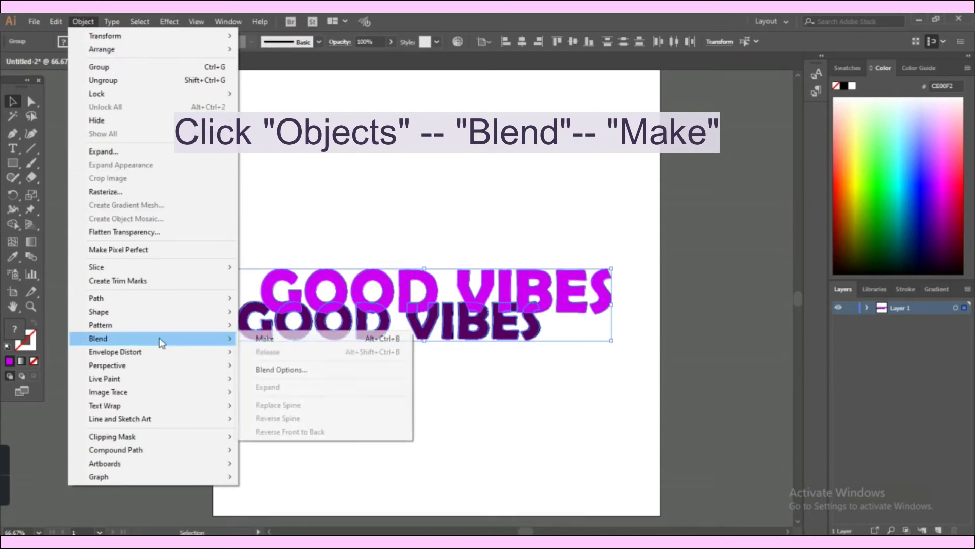
left_click(281, 344)
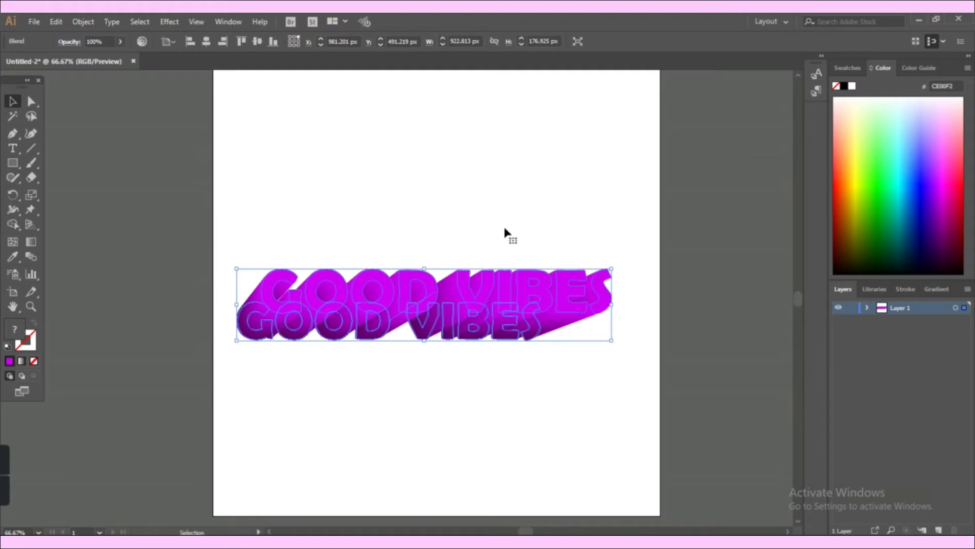
left_click(547, 246)
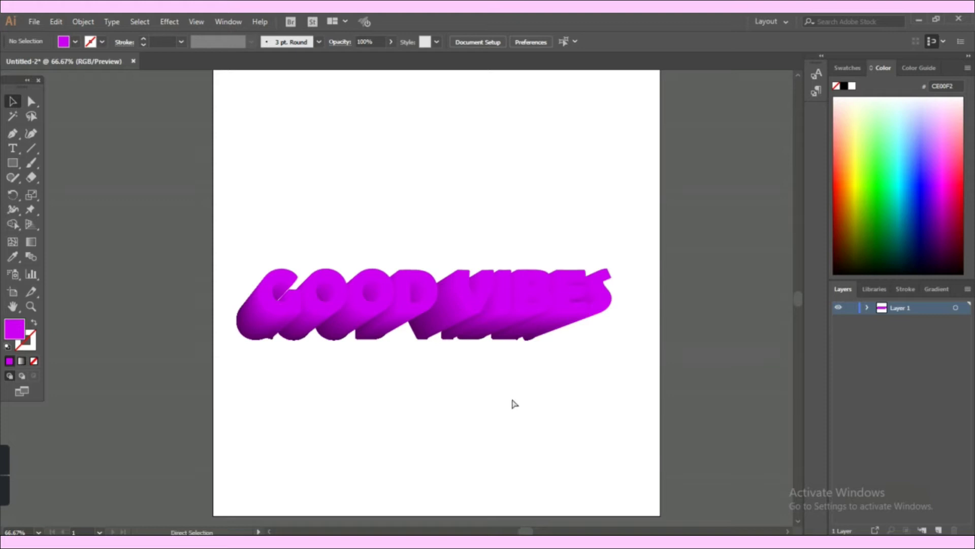
key("ctrl+equal")
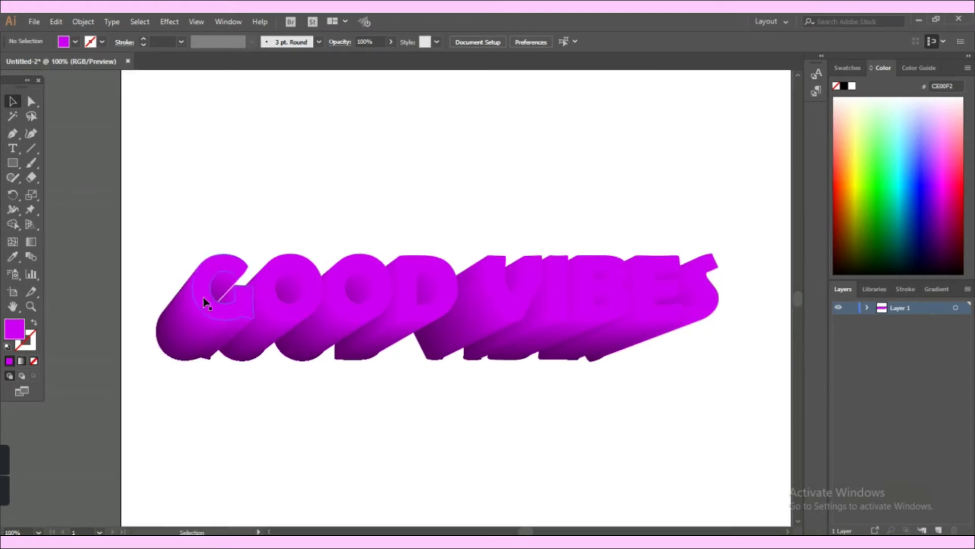
left_click(248, 311)
double_click(249, 311)
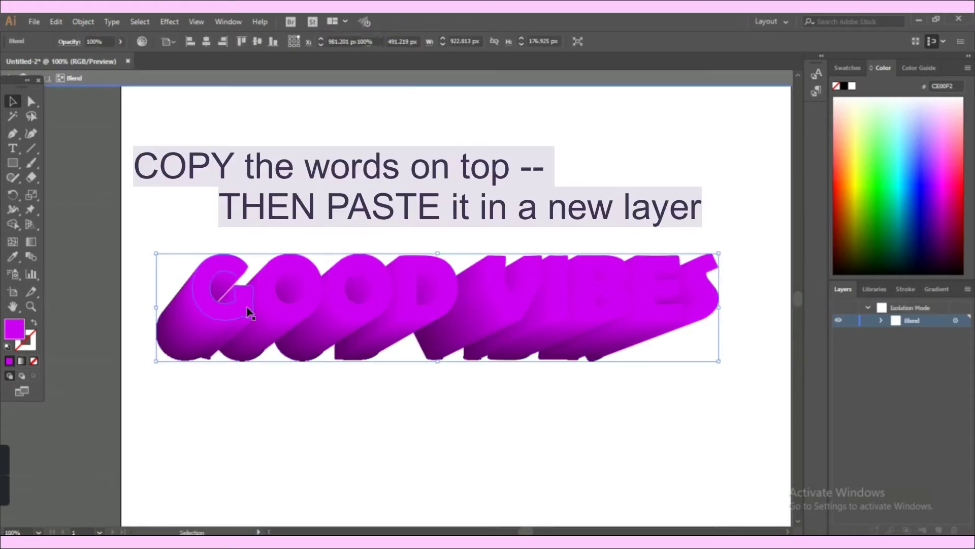
left_click(248, 311)
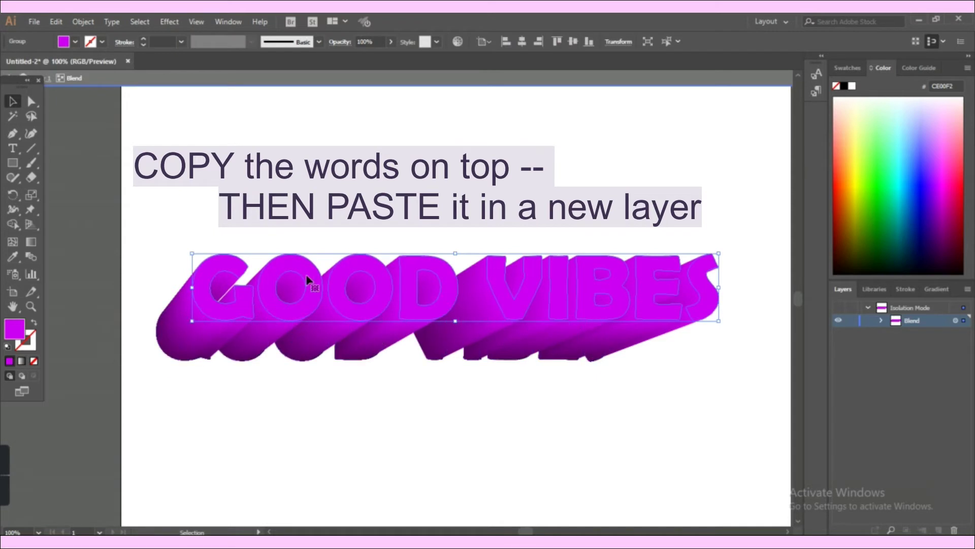
key("a")
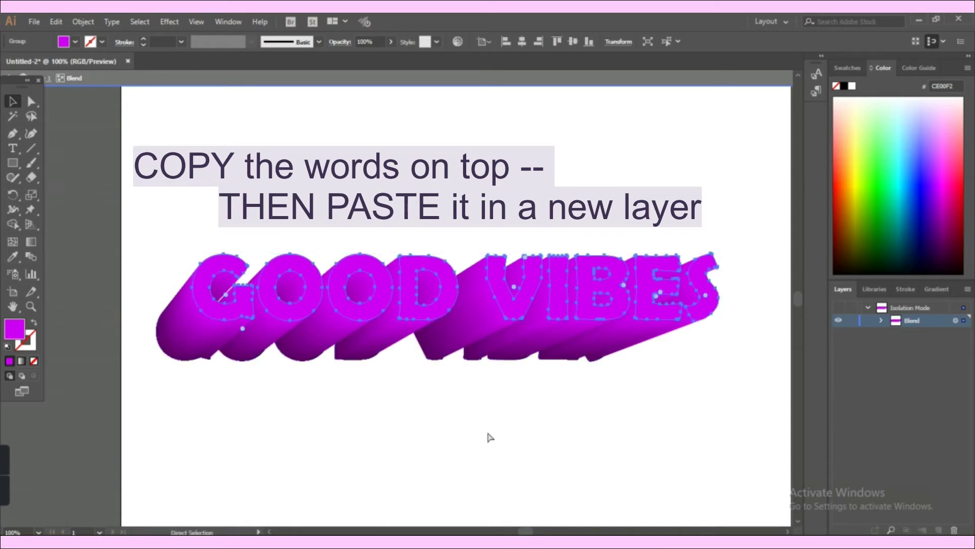
key("v")
double_click(487, 433)
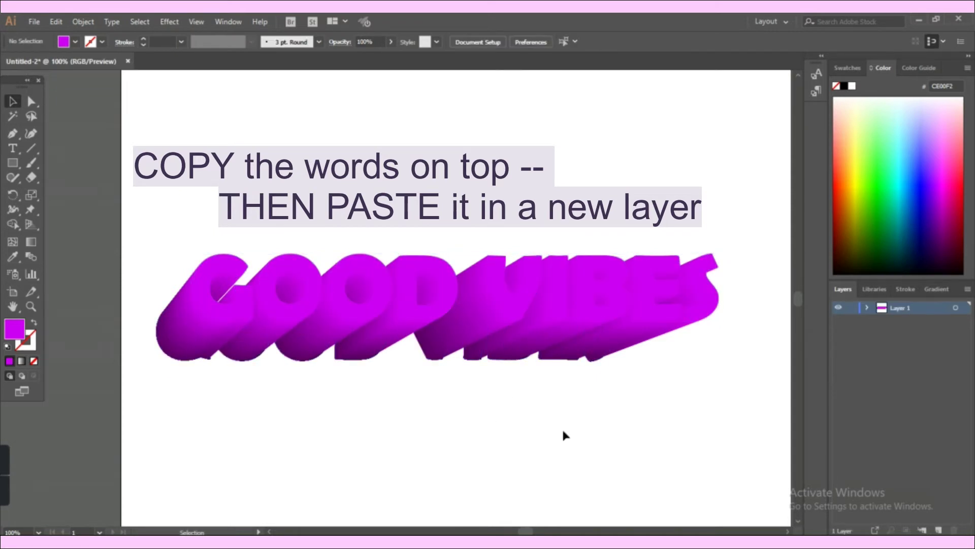
scroll(584, 429, "right", 2)
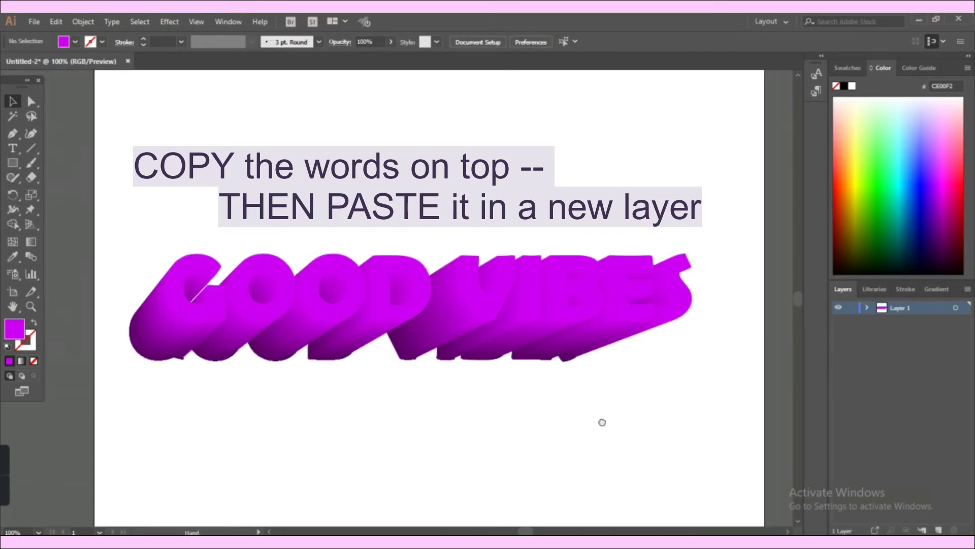
Add Layer 2, lock Layer 1, and paste the lettering in front filled light pink FF9CEF.
left_click(939, 530)
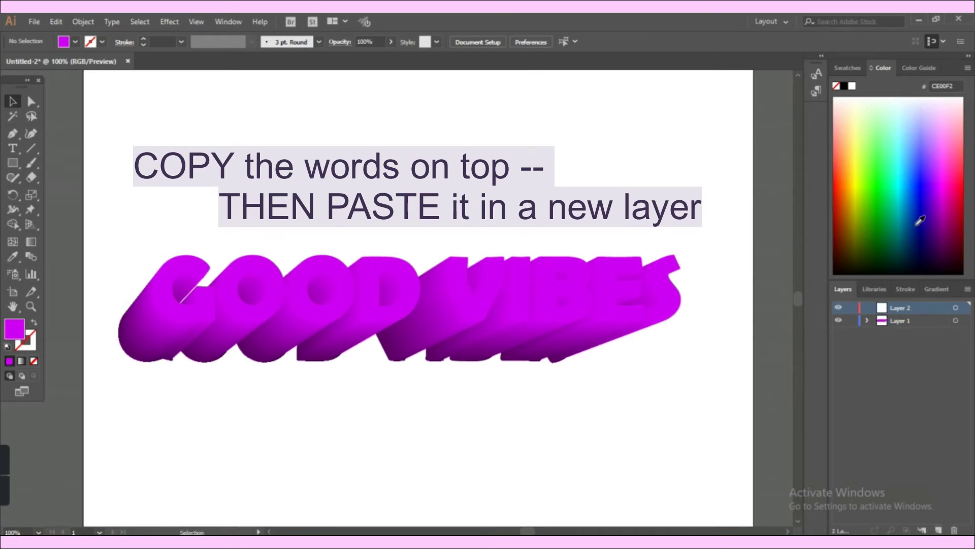
left_click(852, 321)
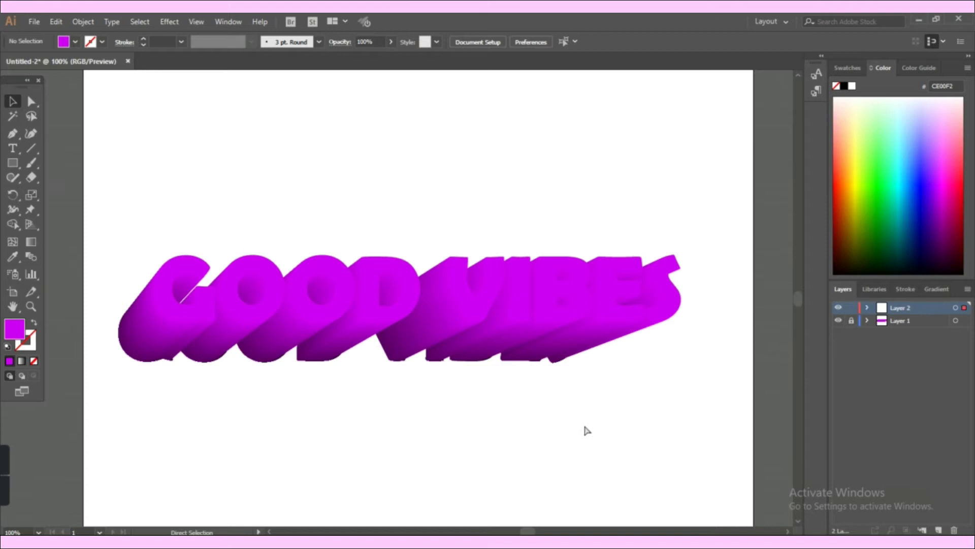
key("ctrl+f")
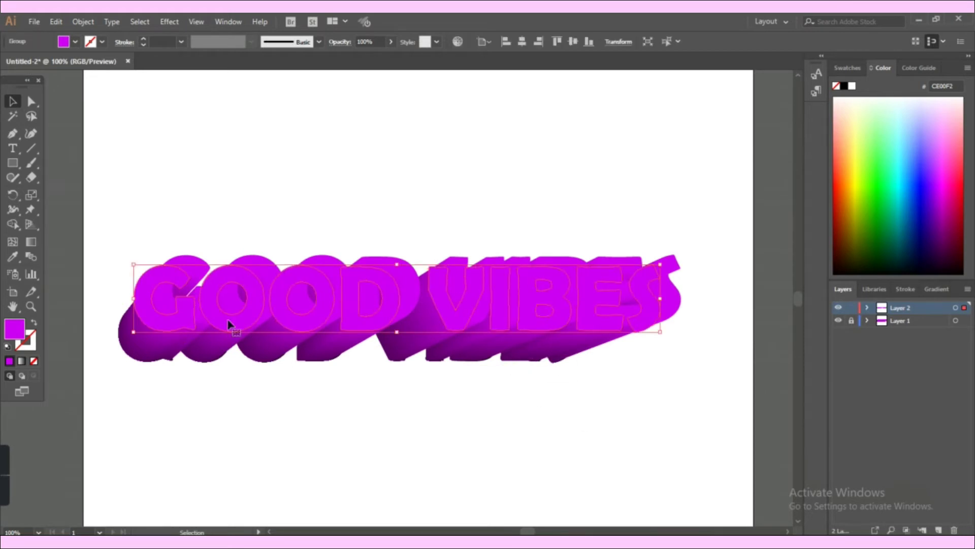
left_click(948, 127)
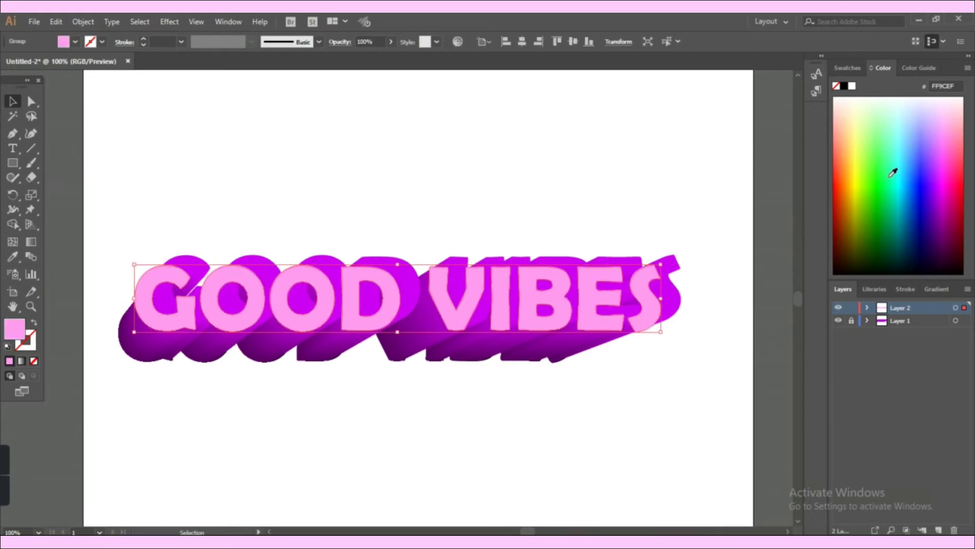
Nudge the pink lettering up and right onto the extrusion, then zoom out.
key("shift+Right")
key("shift+Right")
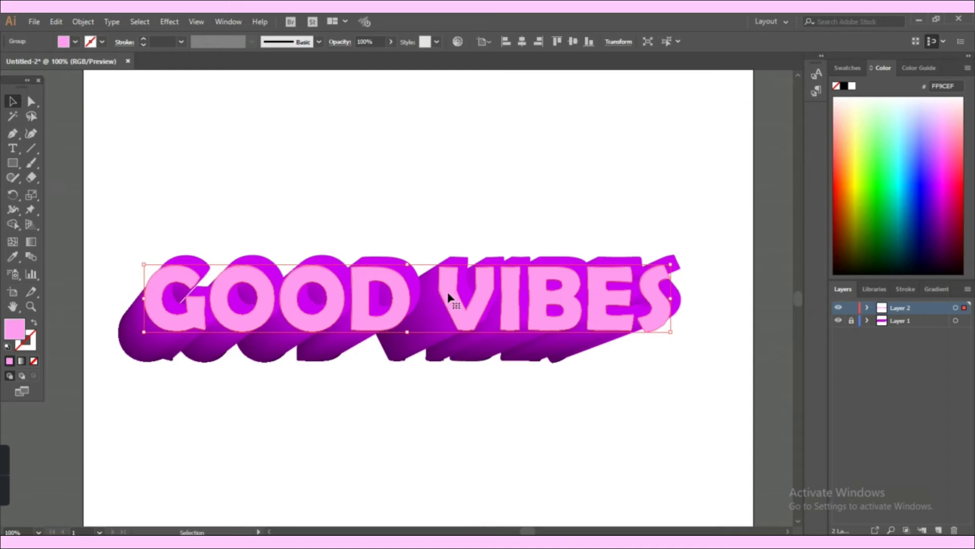
left_click_drag(449, 297, 461, 285)
left_click(510, 431)
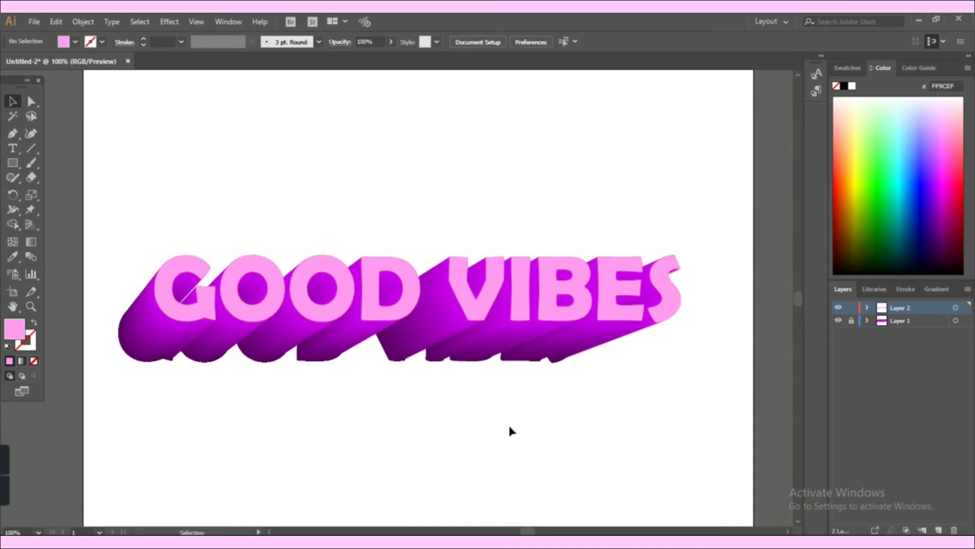
left_click(477, 310)
left_click(483, 406)
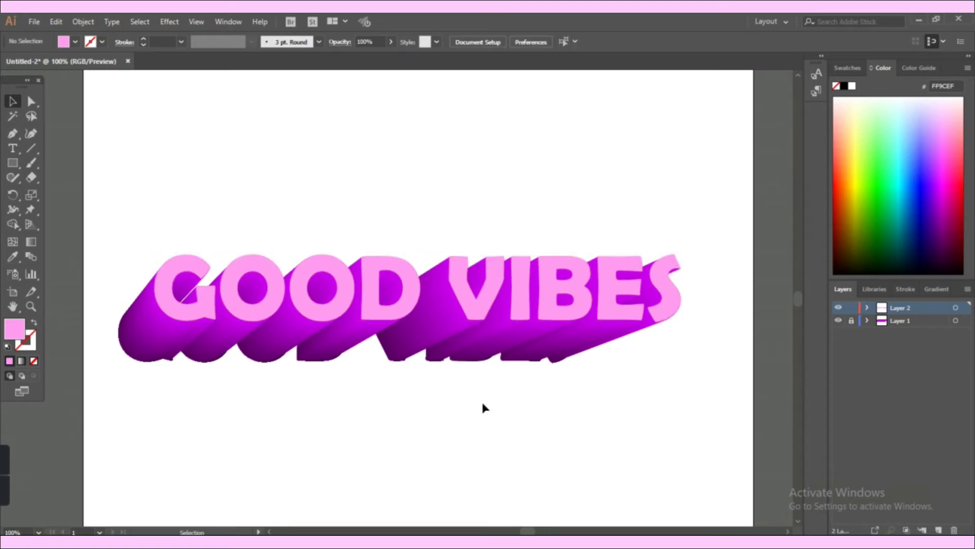
key("ctrl+minus")
Add a bottom Layer 3 holding an artboard-sized FFEDFD rectangle, and lock it.
left_click(905, 321)
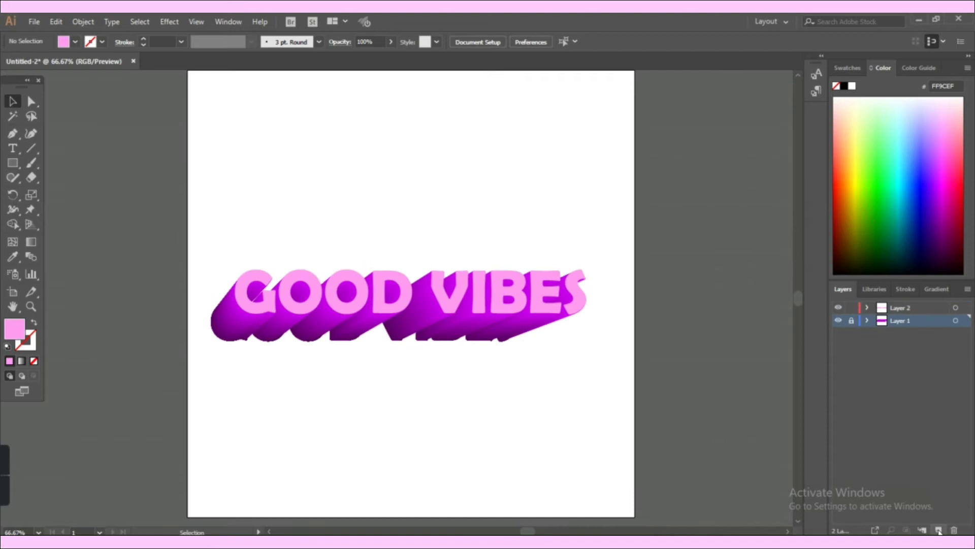
key("ctrl+l")
left_click_drag(907, 322, 911, 336)
key("ctrl+minus")
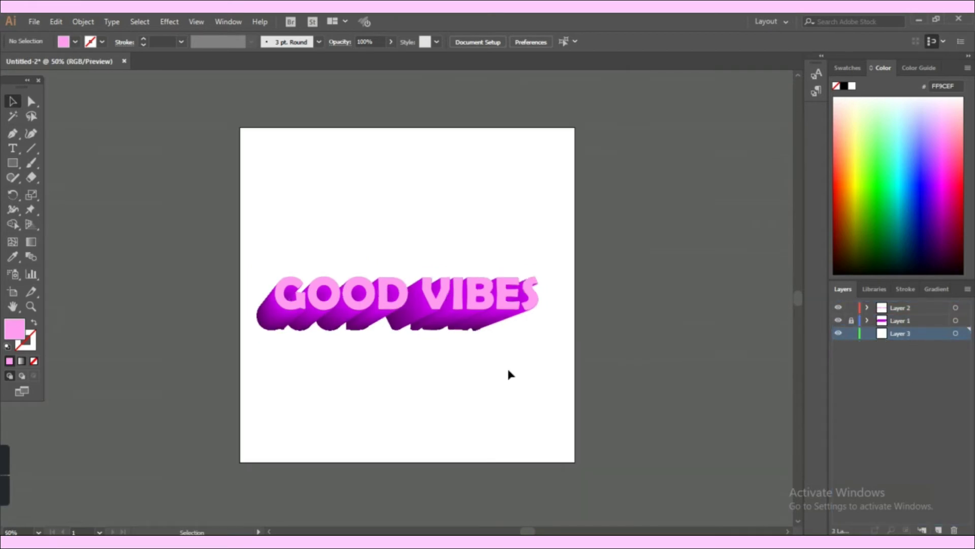
key("m")
left_click_drag(240, 127, 575, 462)
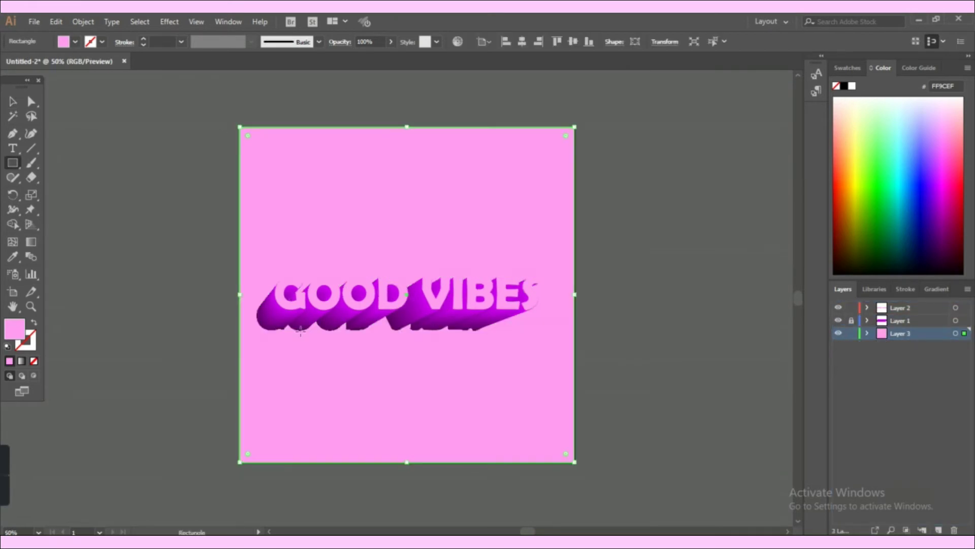
left_click(944, 111)
key("v")
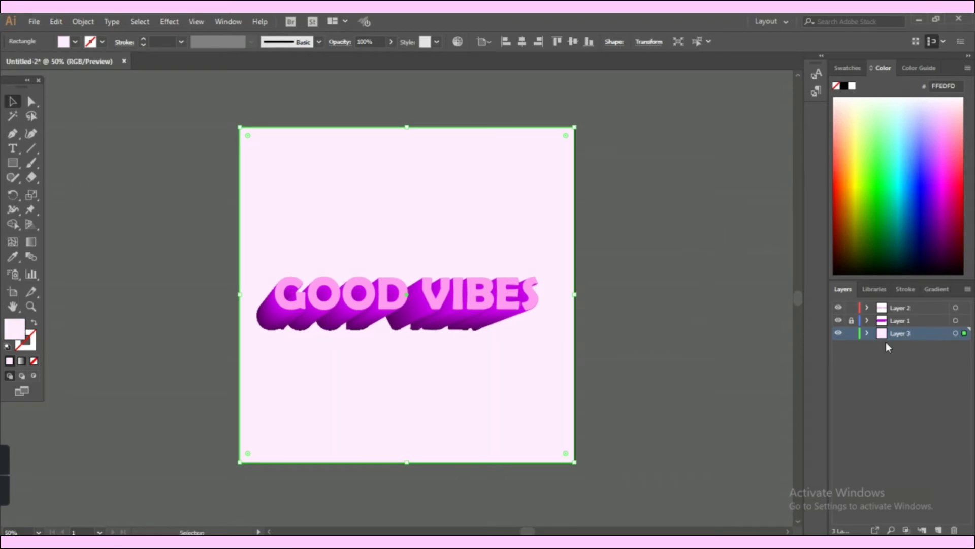
left_click(852, 334)
Unlock the extrusion layer and move all the GOOD VIBES artwork slightly upward.
left_click(851, 320)
left_click(83, 21)
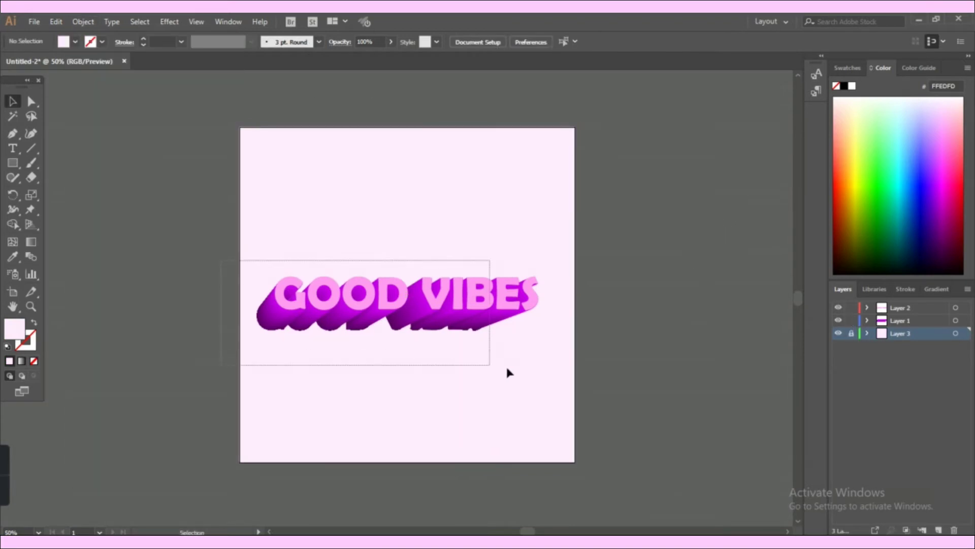
left_click_drag(507, 370, 510, 372)
key("ctrl+alt+b")
left_click_drag(467, 301, 475, 285)
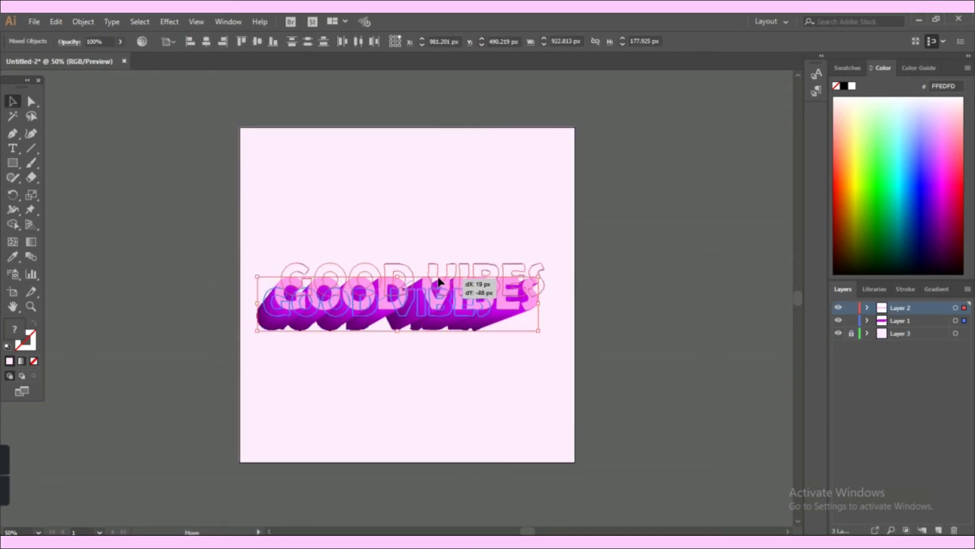
left_click(631, 306)
key("ctrl+equal")
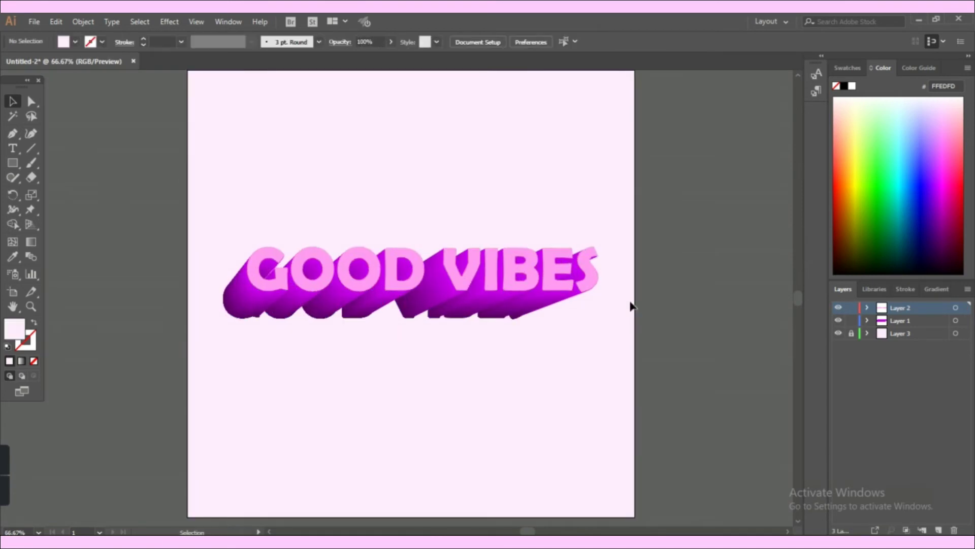
Add the GOOD VIBES text in the new document and scale it to about 145 pt.
key("ctrl+equal")
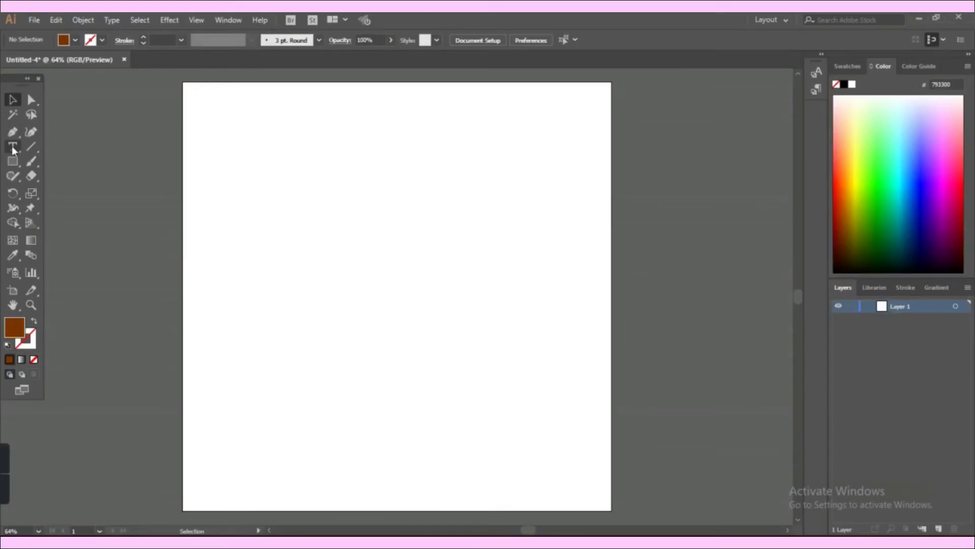
left_click(237, 207)
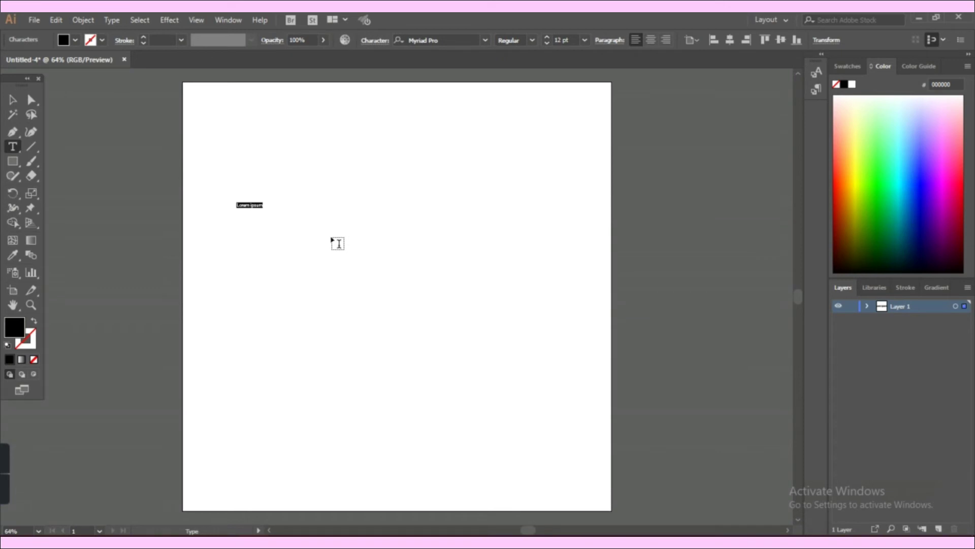
type("GOOD VIBES")
key("Escape")
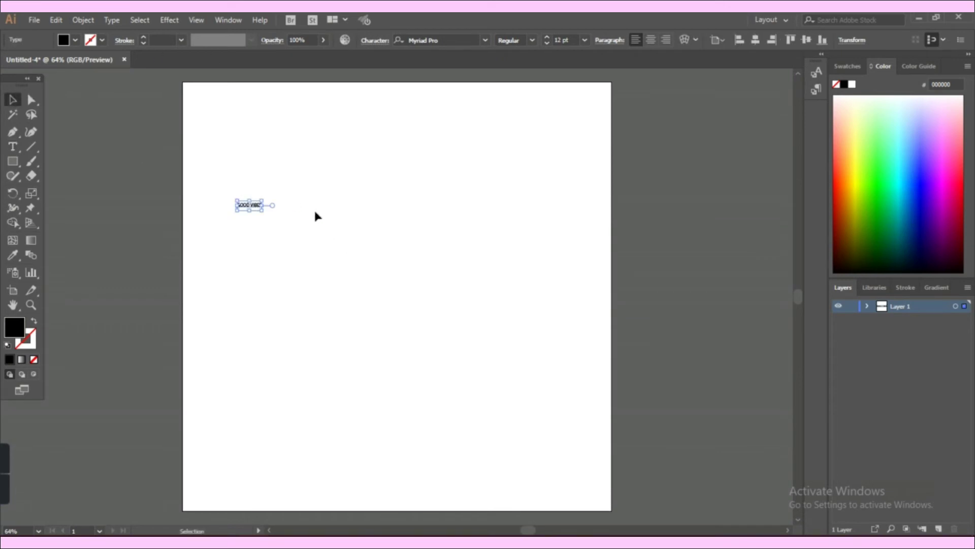
left_click_drag(261, 210, 532, 328)
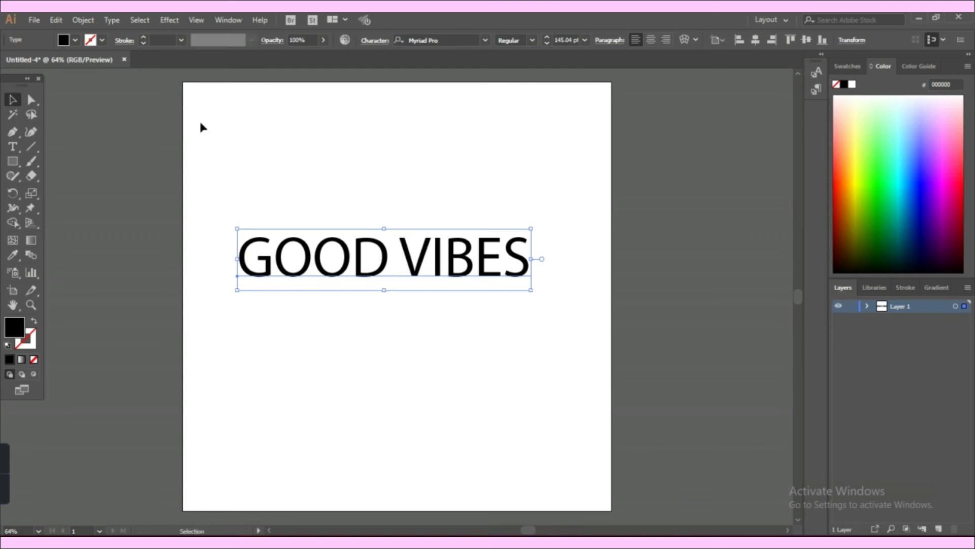
Set the text in Berlin Sans FB Demi Bold with a cyan 00EDD9 fill.
left_click(485, 40)
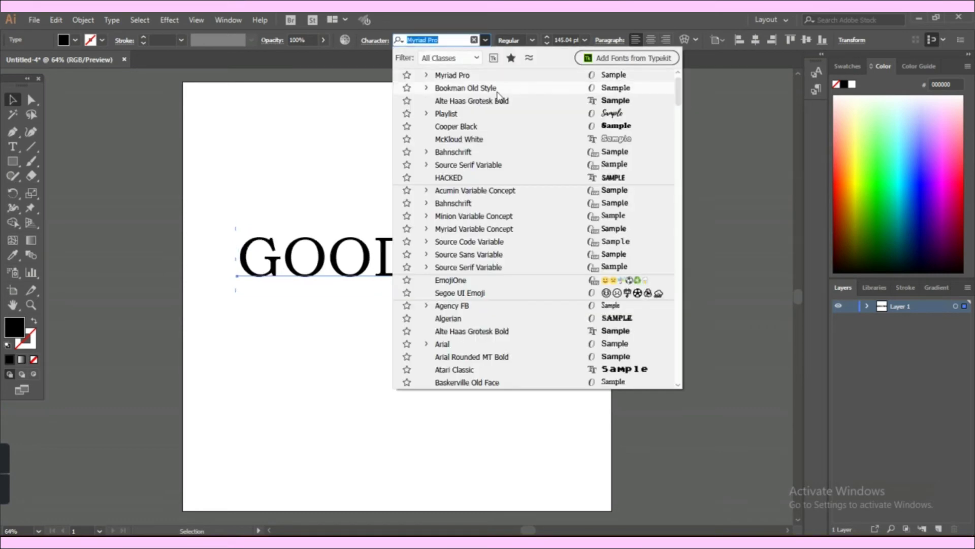
scroll(500, 112, "down", 6)
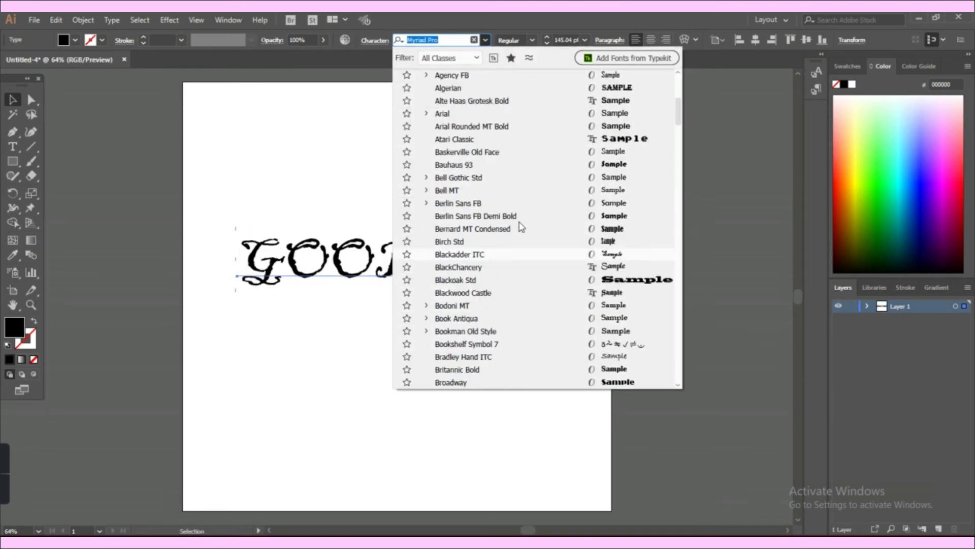
left_click(514, 217)
mouse_move(898, 177)
left_mouse_down()
mouse_move(899, 192)
mouse_move(898, 178)
left_mouse_up()
left_click(656, 232)
left_click(473, 266)
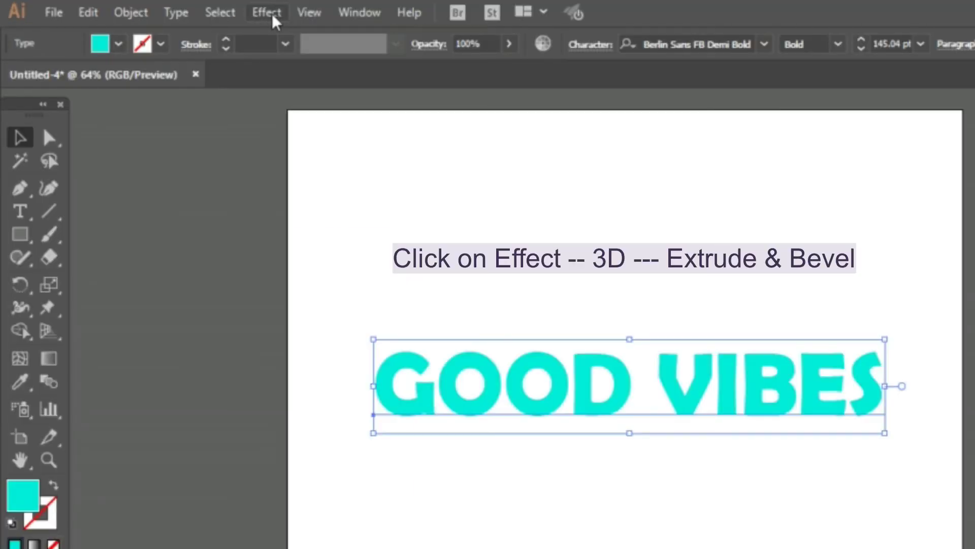
Open Effect > 3D > Extrude & Bevel and set the X rotation to 10°.
left_click(273, 16)
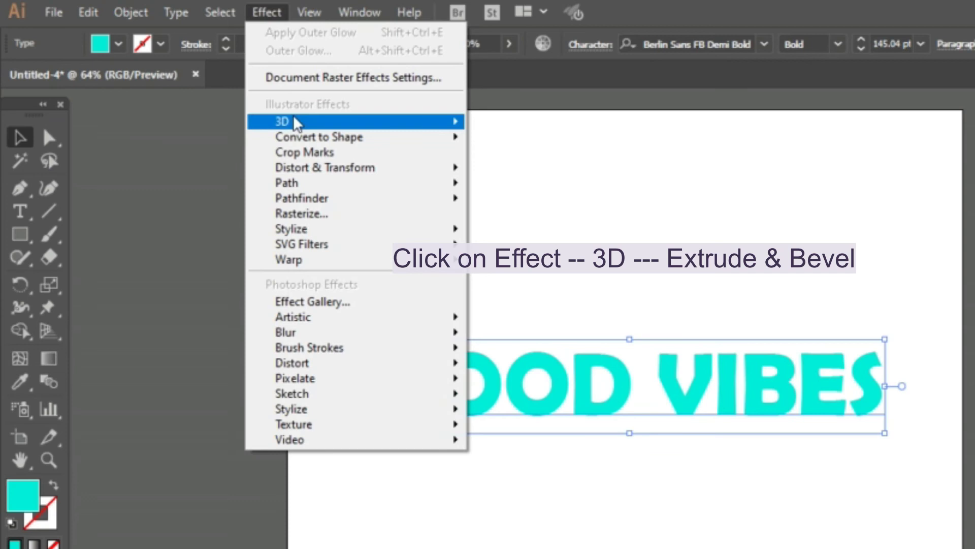
mouse_move(377, 123)
left_click(559, 124)
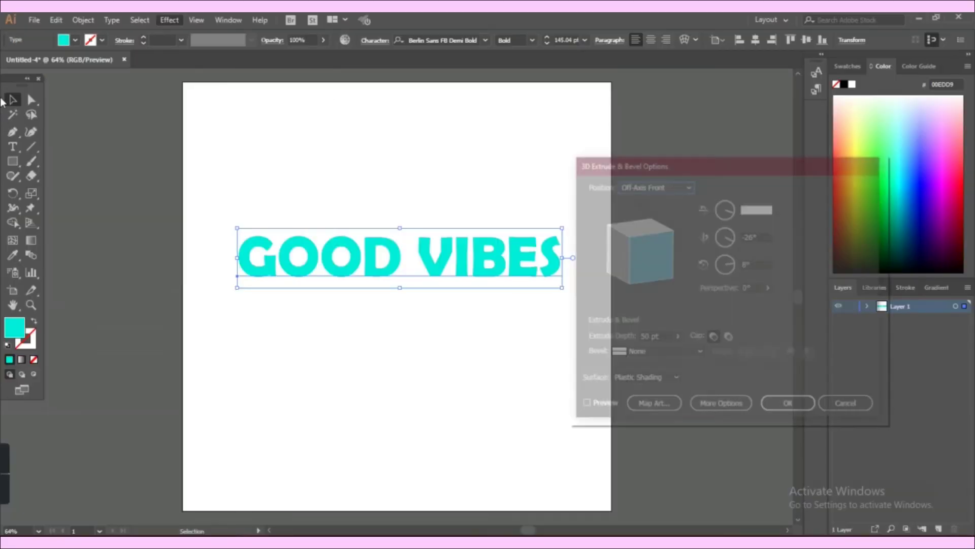
left_click(768, 209)
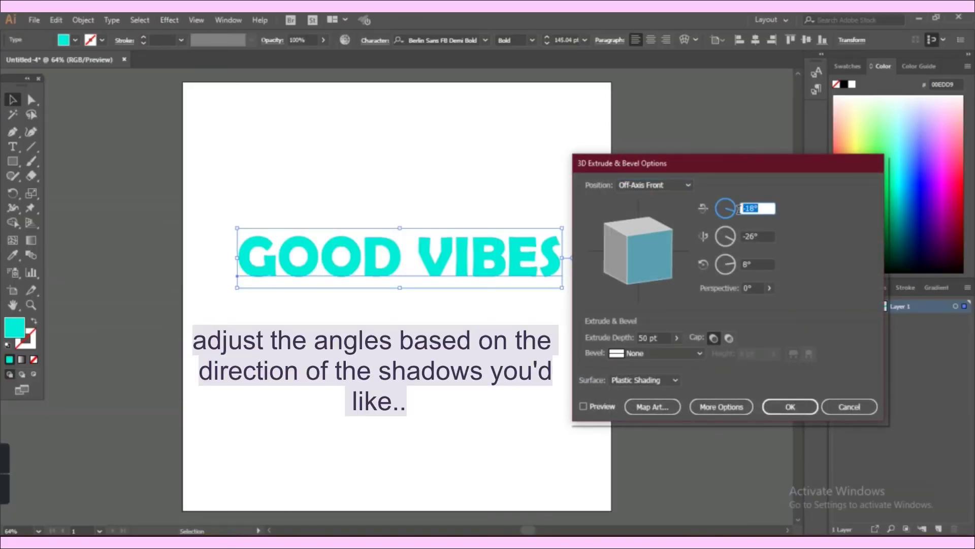
type("10")
key("Tab")
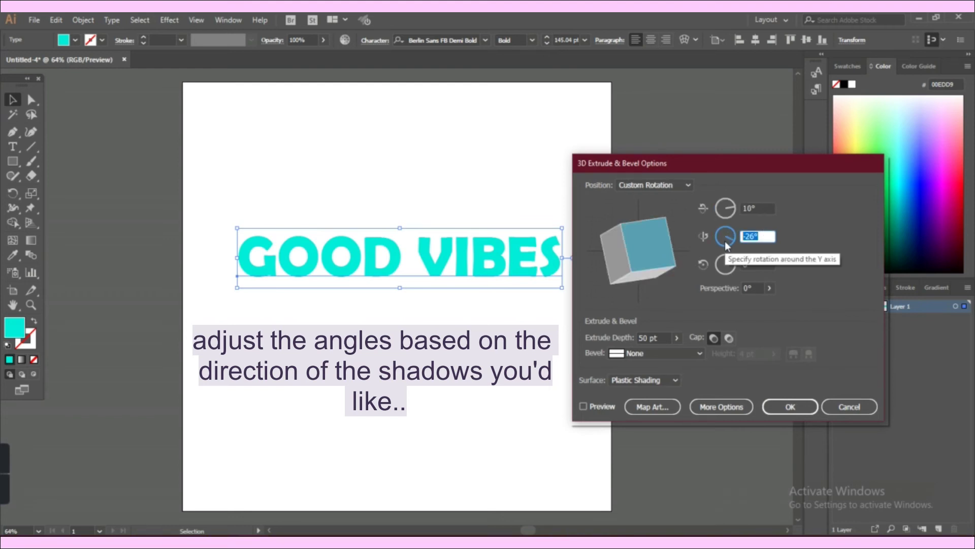
type("8")
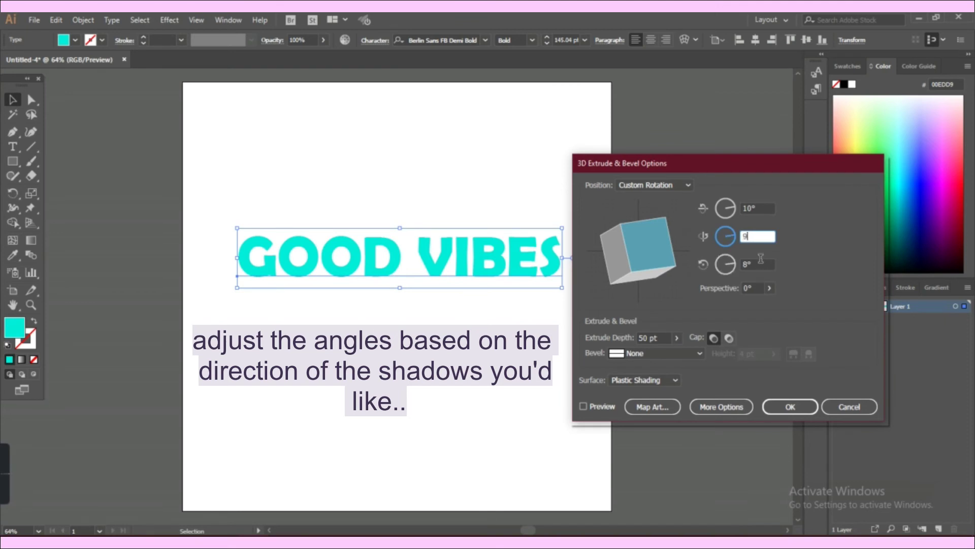
key("Tab")
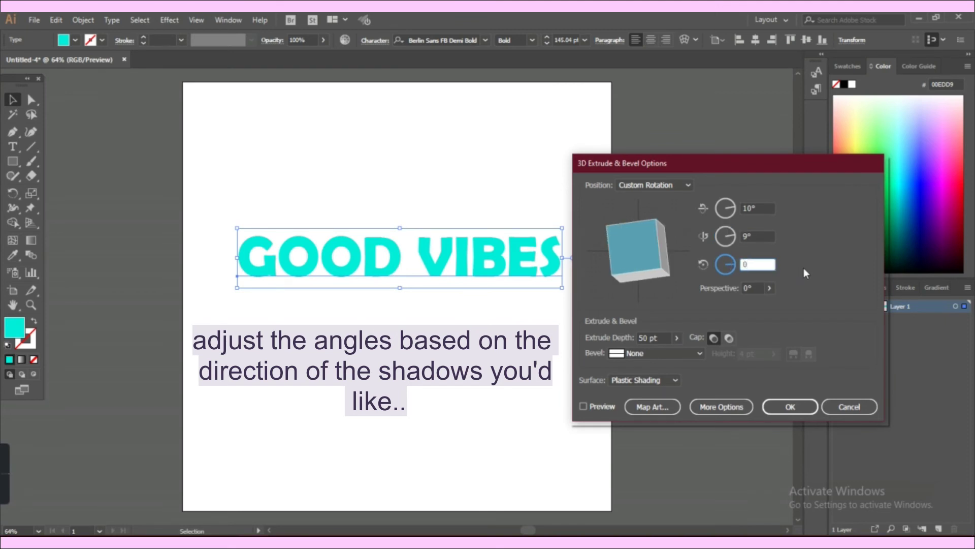
key("Tab")
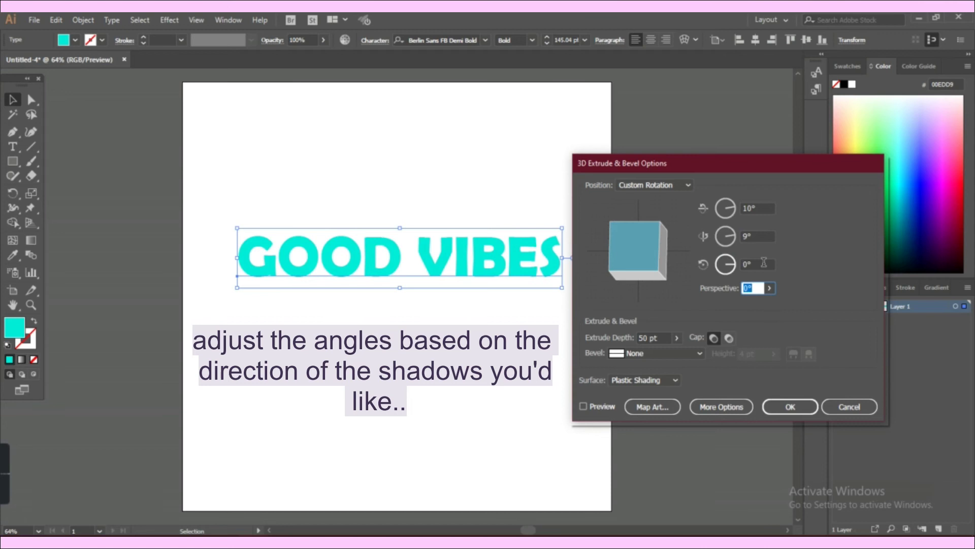
Correct the Y rotation to -9°, keep Z at 0°, and enable Preview.
left_click(760, 237)
type("-90")
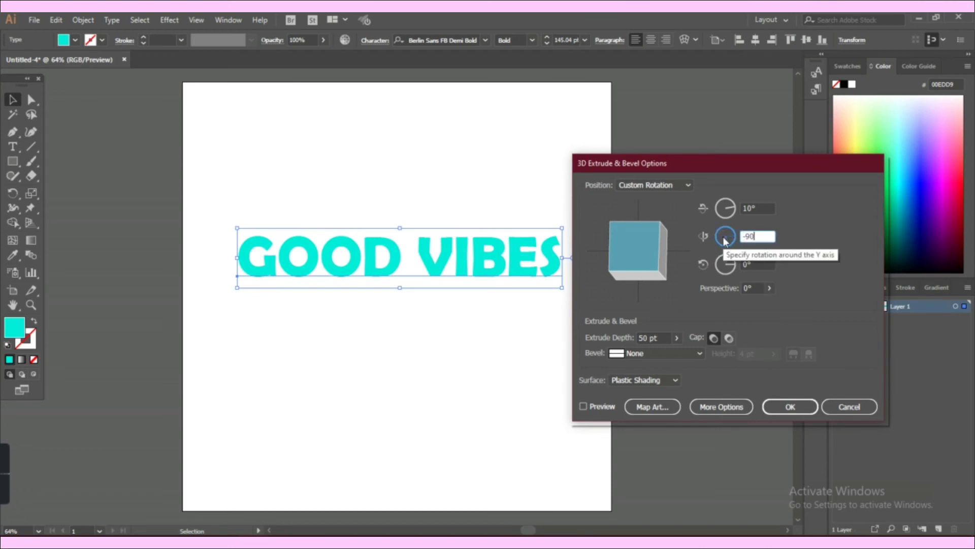
key("Tab")
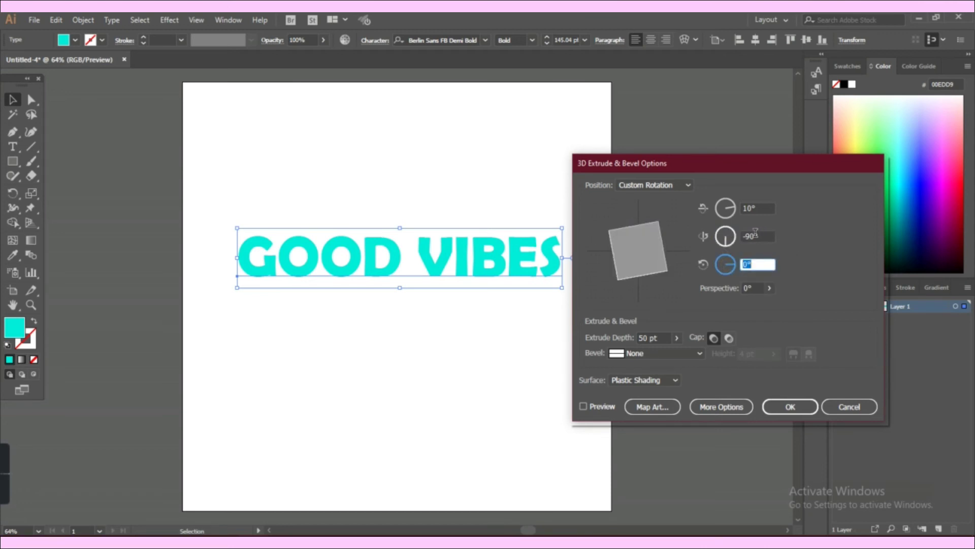
left_click(751, 236)
key("BackSpace")
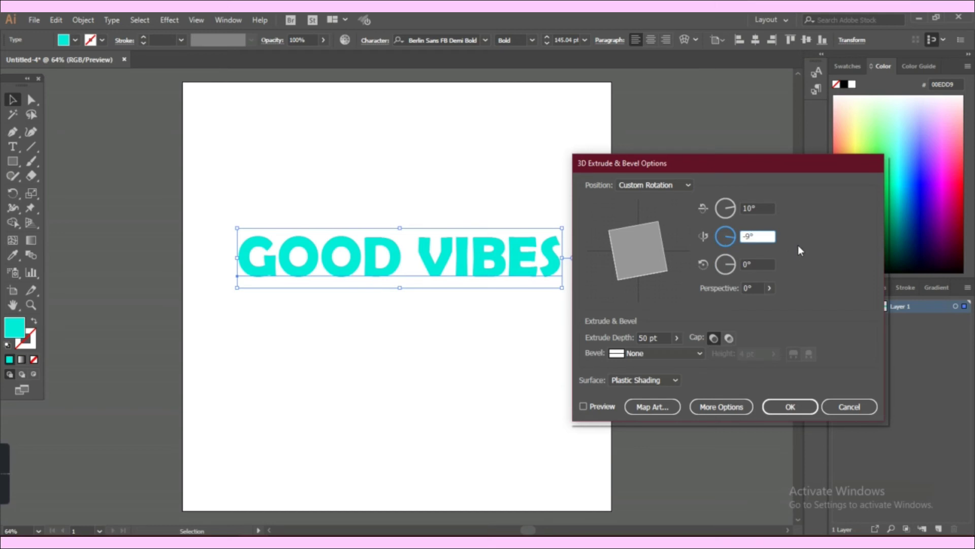
key("Tab")
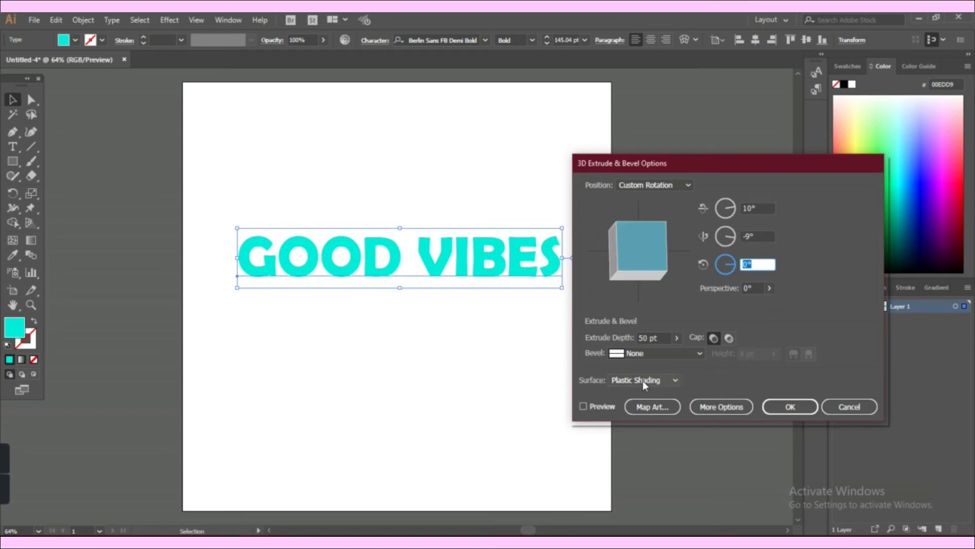
left_click(676, 338)
left_click(590, 406)
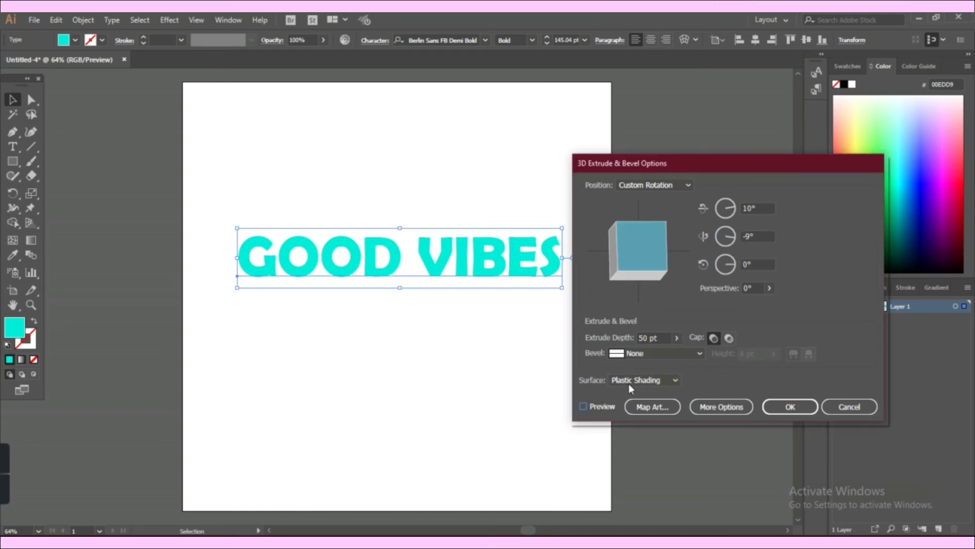
Increase the extrude depth to 500 pt and try Diffuse Shading.
left_click(644, 353)
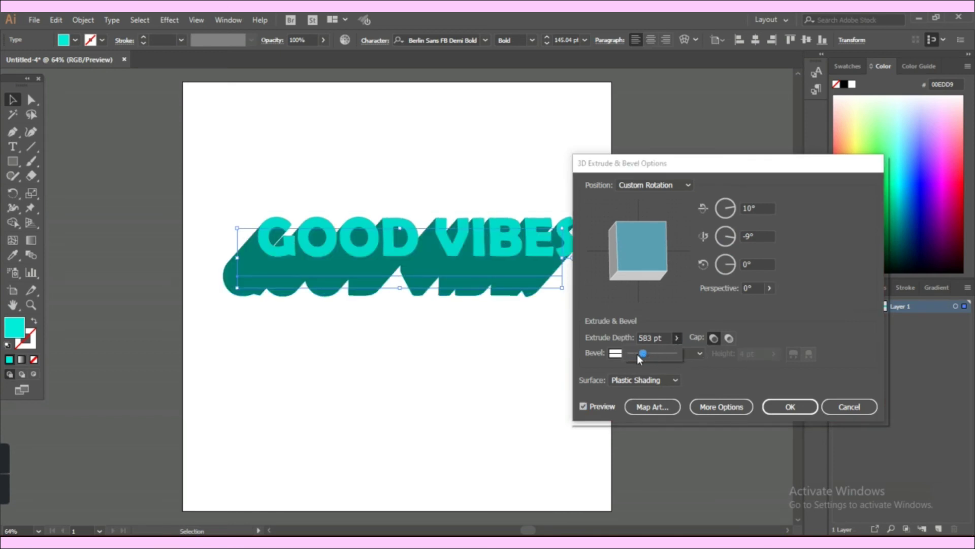
left_click(822, 321)
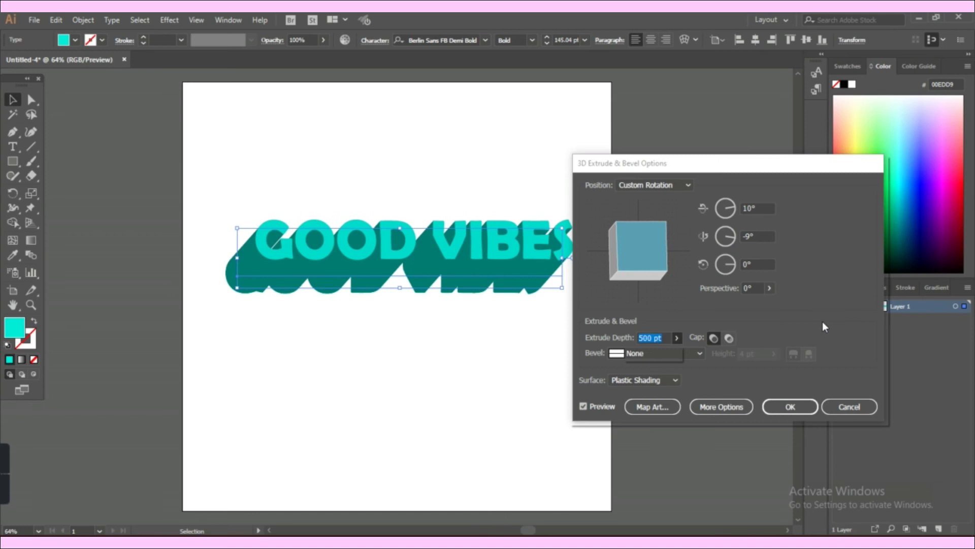
left_click(671, 382)
left_click(657, 419)
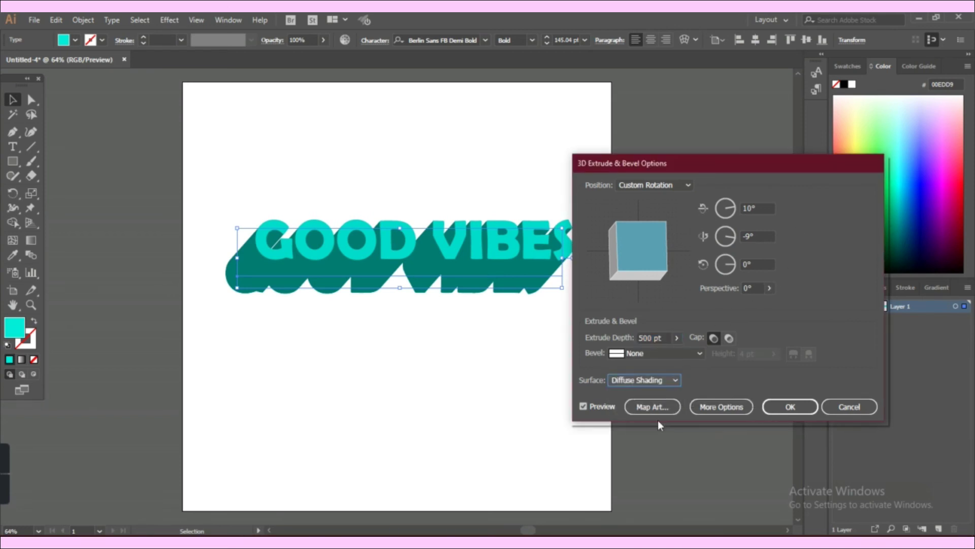
Compare No Shading and Wireframe surfaces, then settle on Plastic Shading.
left_click(666, 381)
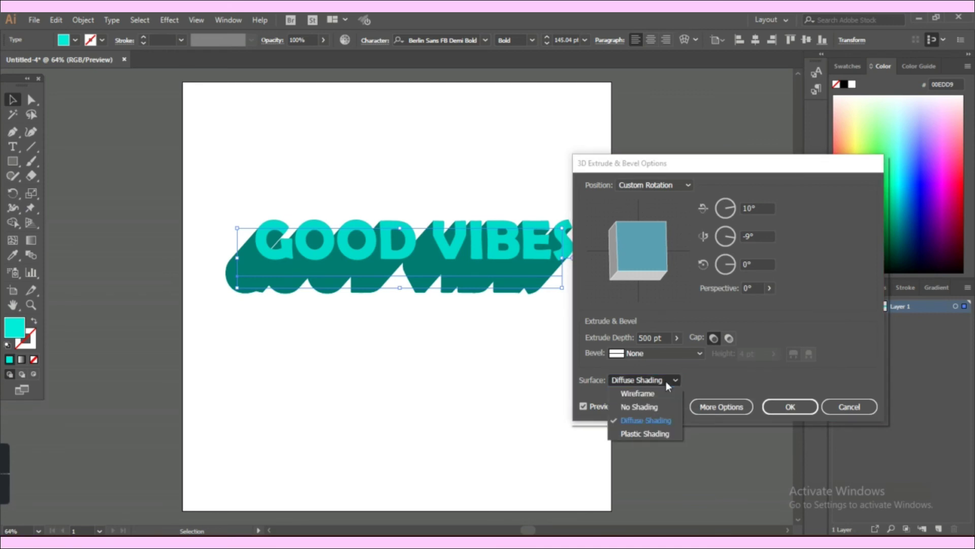
left_click(663, 408)
left_click(661, 377)
left_click(659, 389)
left_click(662, 380)
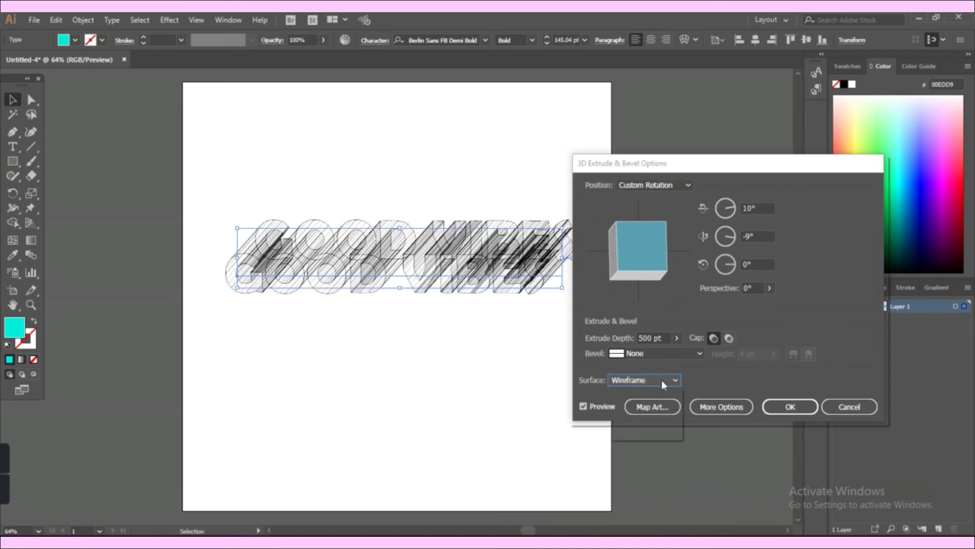
left_click(652, 432)
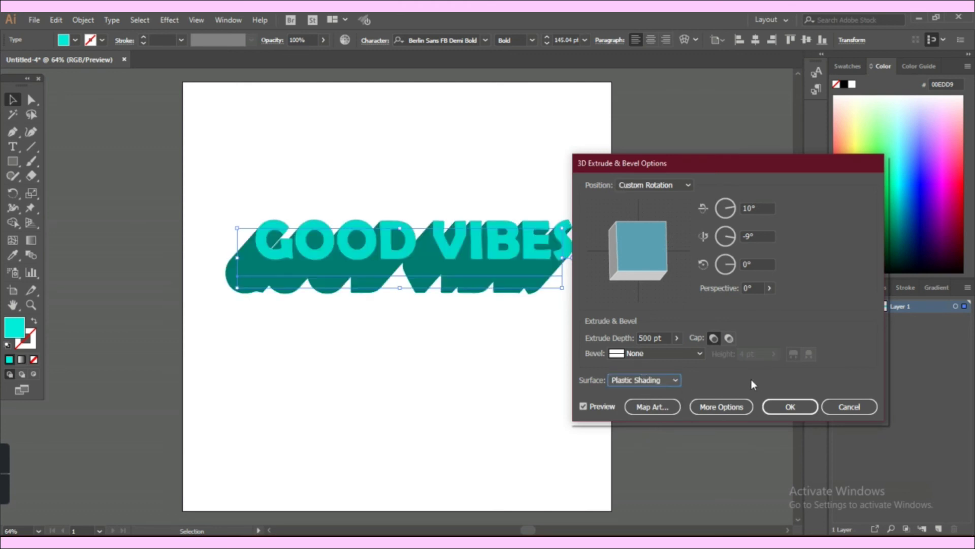
Apply the 3D extrusion to the GOOD VIBES text and fit the artboard in view.
left_click(789, 407)
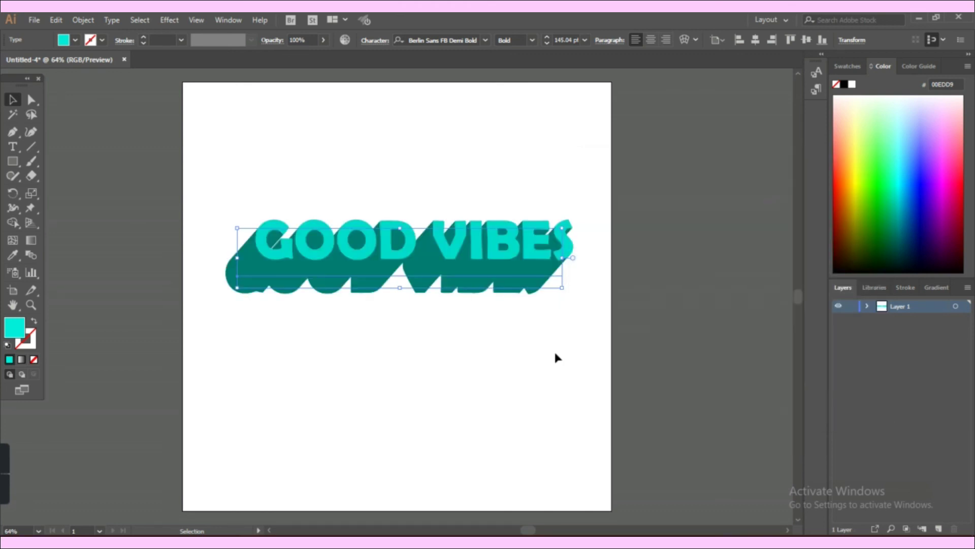
left_click(555, 357)
key("ctrl+minus")
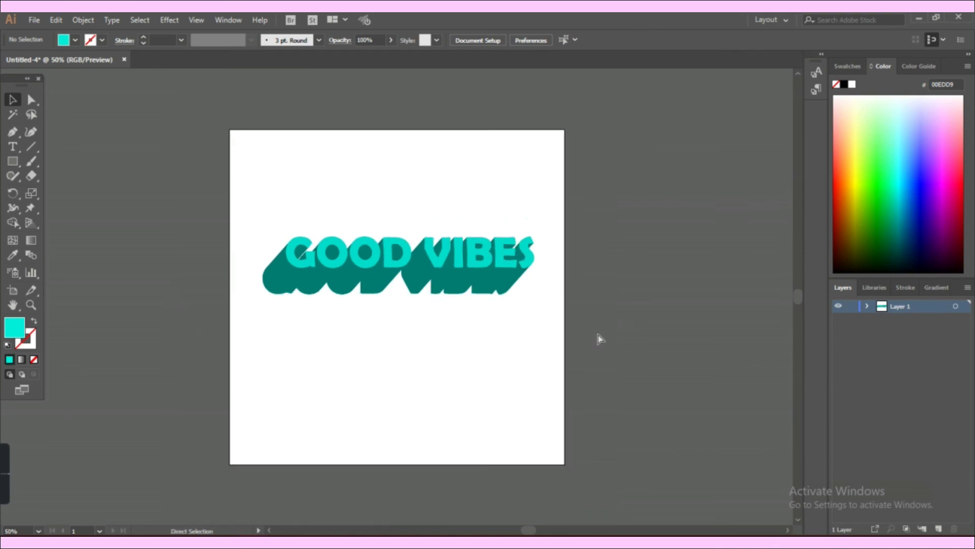
key("ctrl+plus")
key("ctrl+plus")
key("ctrl+minus")
On a new layer, draw an artboard-sized pale cyan D3FBFF background rectangle.
key("ctrl+l")
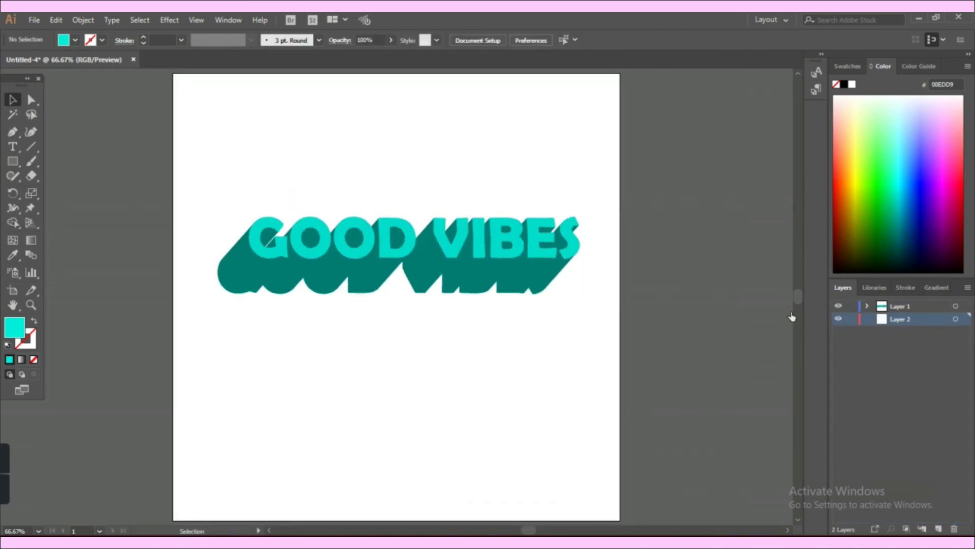
key("m")
left_click_drag(173, 69, 621, 476)
key("v")
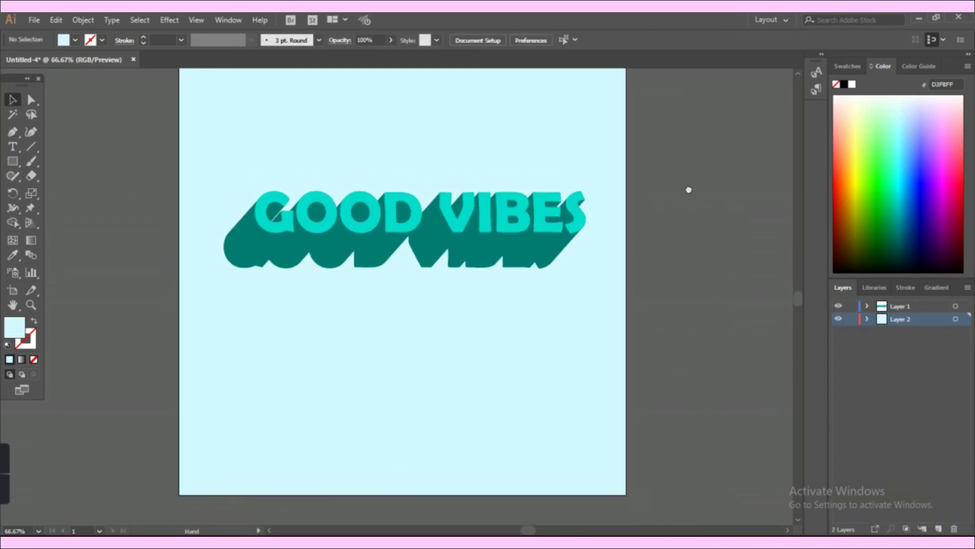
Paste a black copy of the extrusion behind the original as a shadow.
key("ctrl+alt+bracketright")
key("ctrl+1")
key("ctrl+c")
key("ctrl+b")
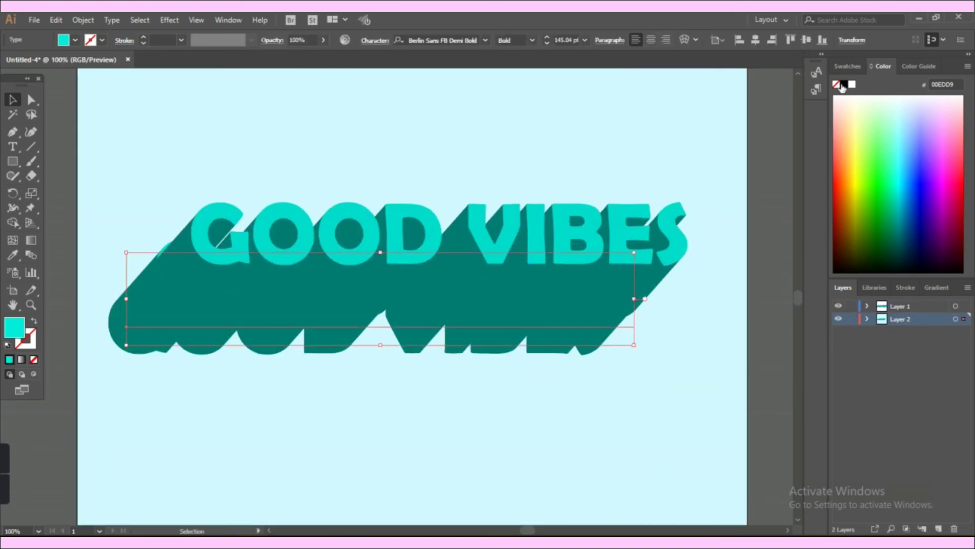
left_click(844, 84)
Lower the black shadow copy to 11% opacity and apply a Gaussian Blur.
left_click(323, 39)
left_click_drag(323, 51, 279, 56)
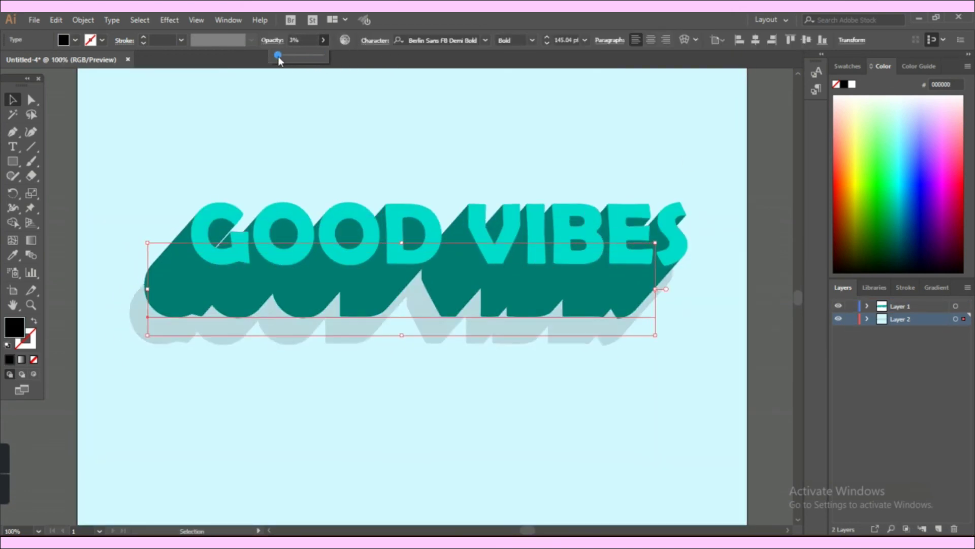
left_click(169, 19)
left_click(325, 220)
left_click(748, 201)
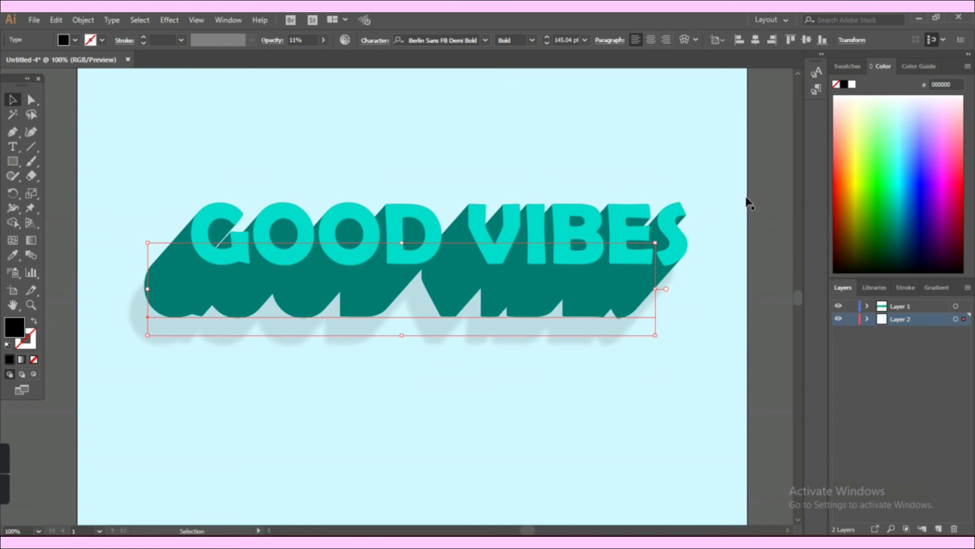
left_click(766, 169)
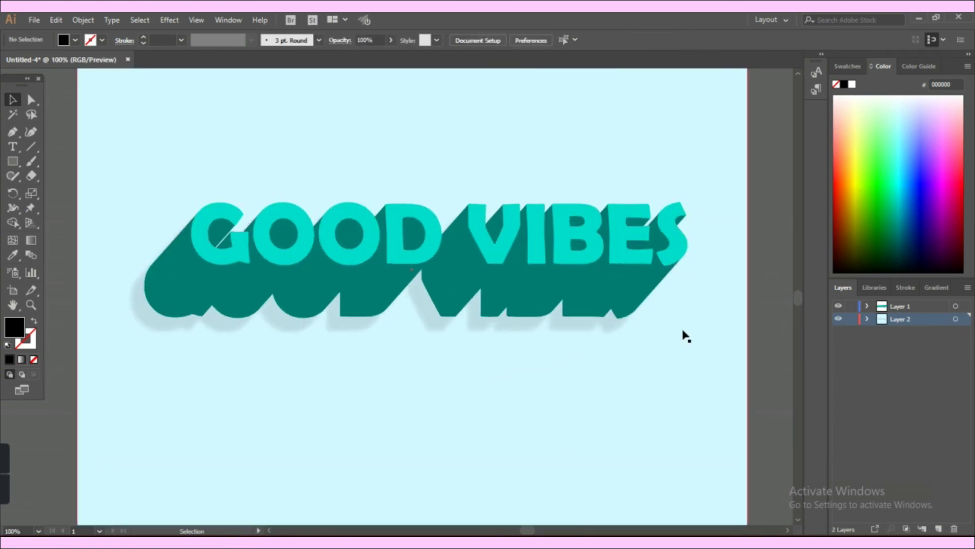